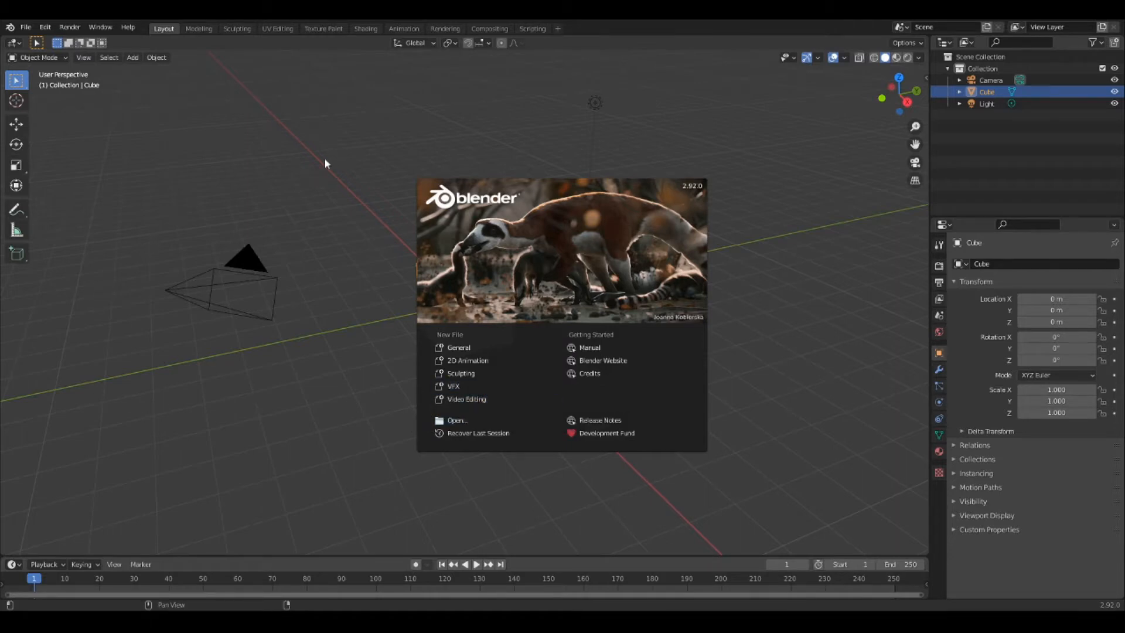
- Close the splash screen and look over the default scene with the cube, camera and light
left_click(839, 145)
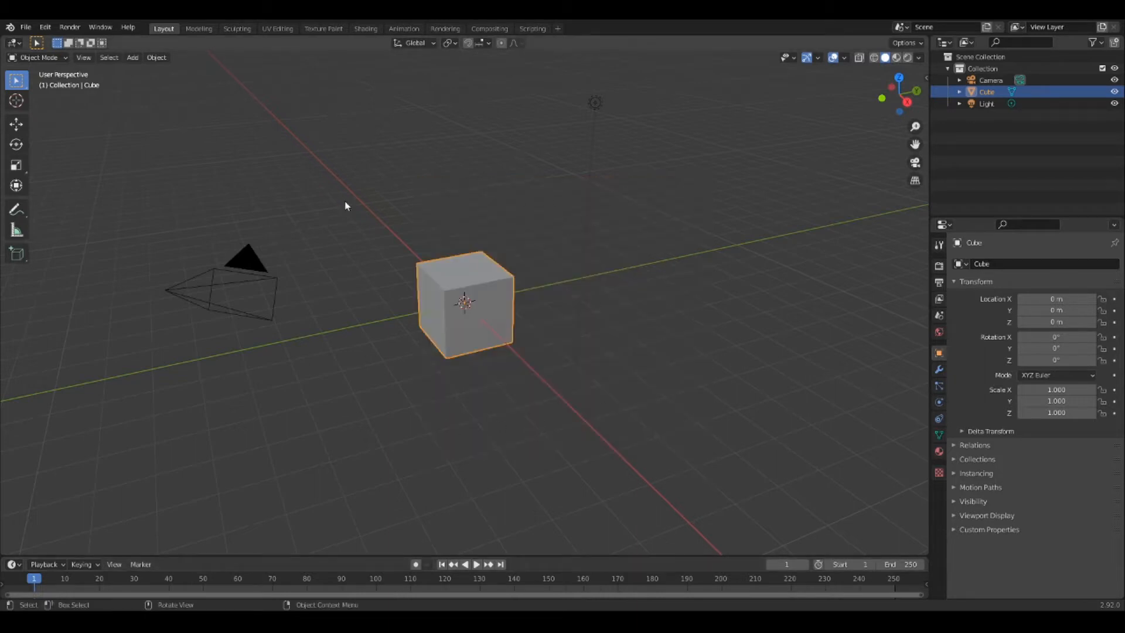
scroll(419, 229, "down", 3)
scroll(420, 230, "up", 5)
scroll(598, 245, "down", 3)
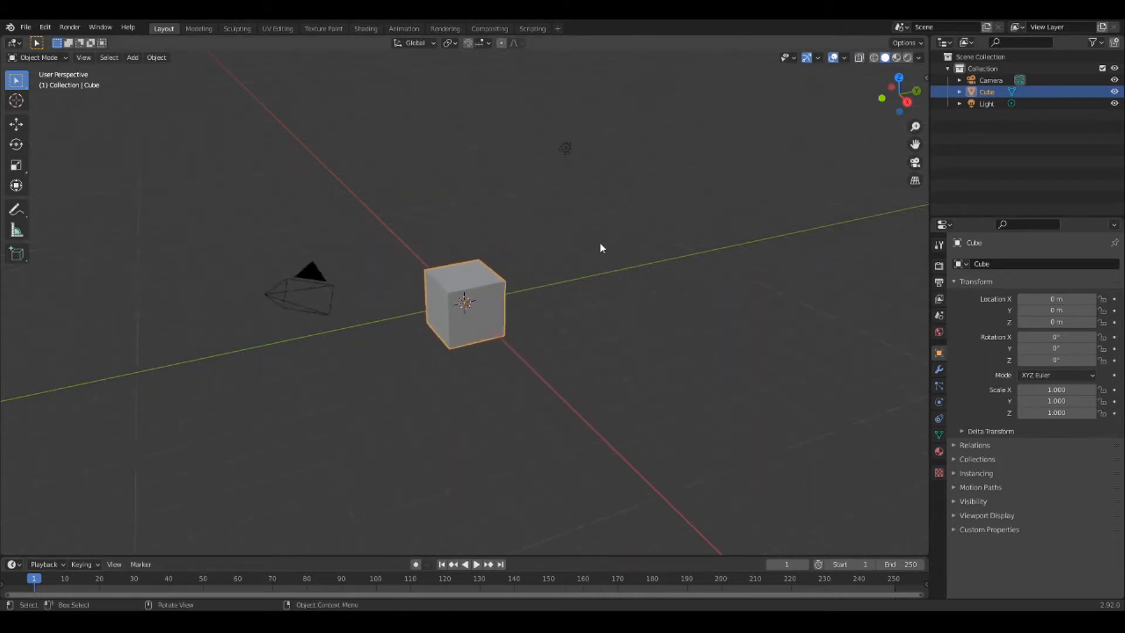
mouse_move(638, 255)
middle_mouse_down()
mouse_move(614, 220)
mouse_move(603, 247)
mouse_move(653, 265)
mouse_move(649, 248)
mouse_move(634, 266)
mouse_move(637, 257)
mouse_move(651, 276)
mouse_move(693, 253)
mouse_move(722, 258)
mouse_move(711, 297)
mouse_move(649, 285)
mouse_move(643, 267)
middle_mouse_up()
scroll(649, 249, "up", 3)
scroll(643, 267, "down", 3)
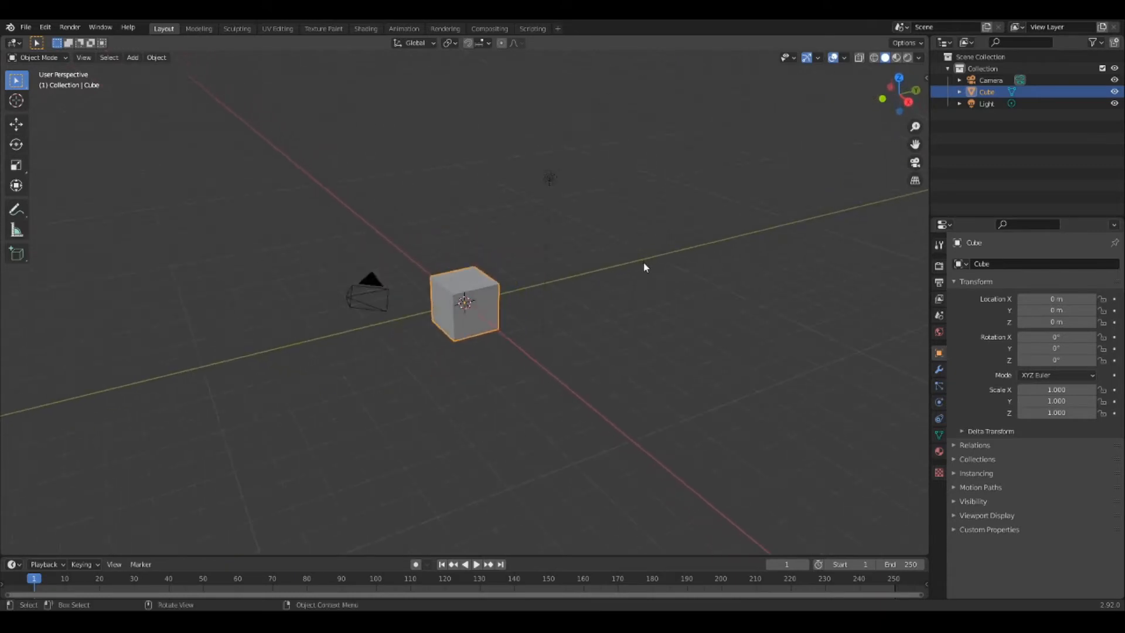
- Create a new file from the Video Editing template
left_click(25, 30)
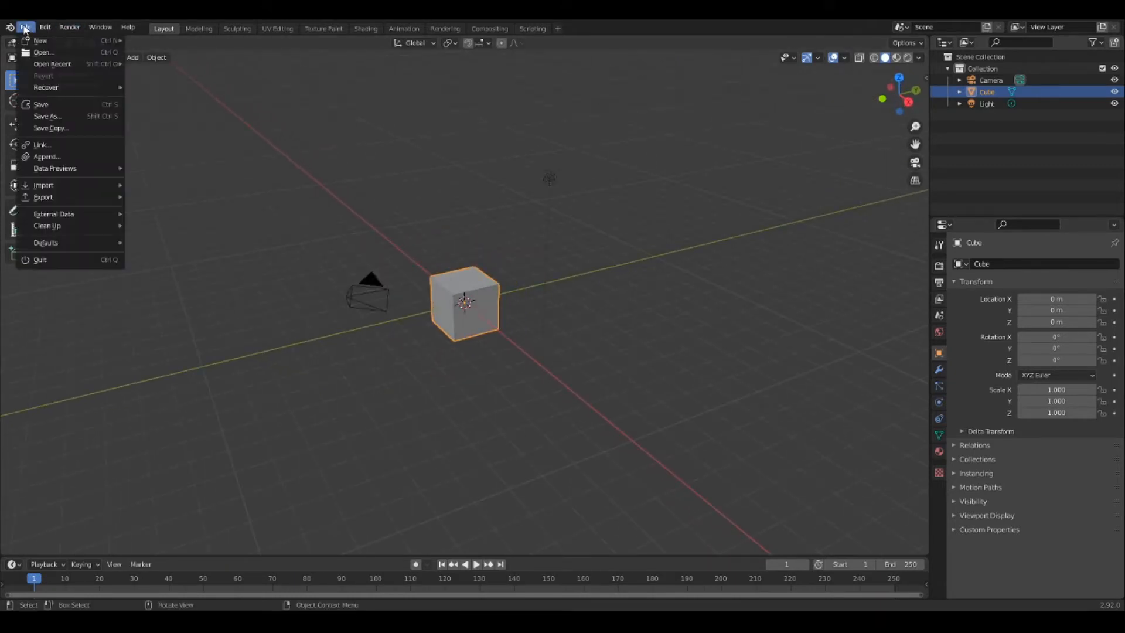
mouse_move(46, 41)
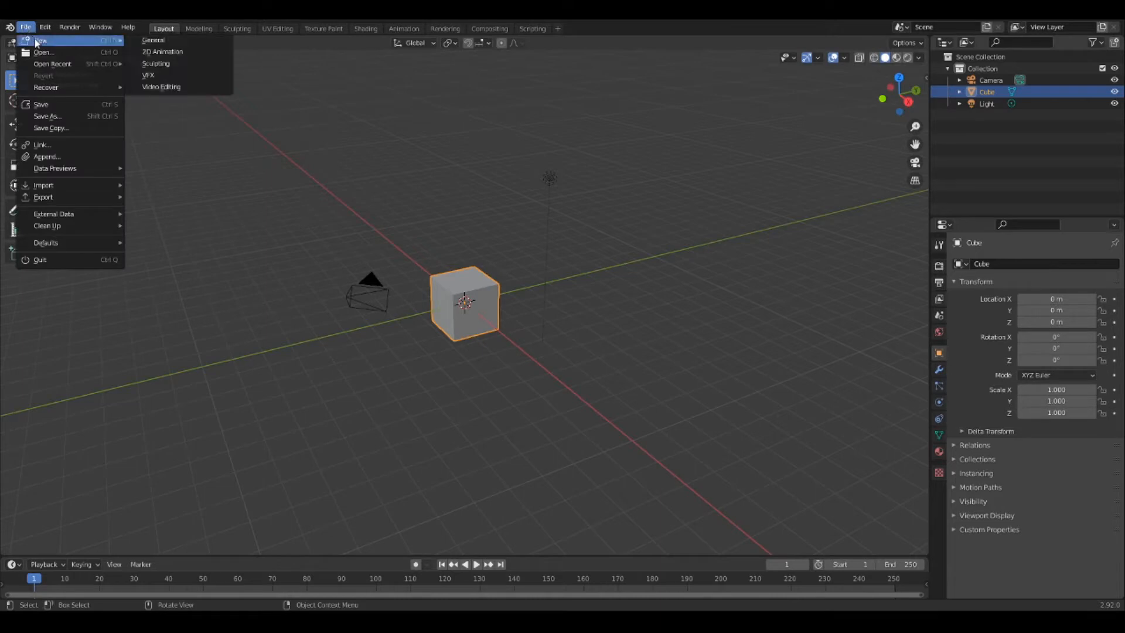
left_click(194, 88)
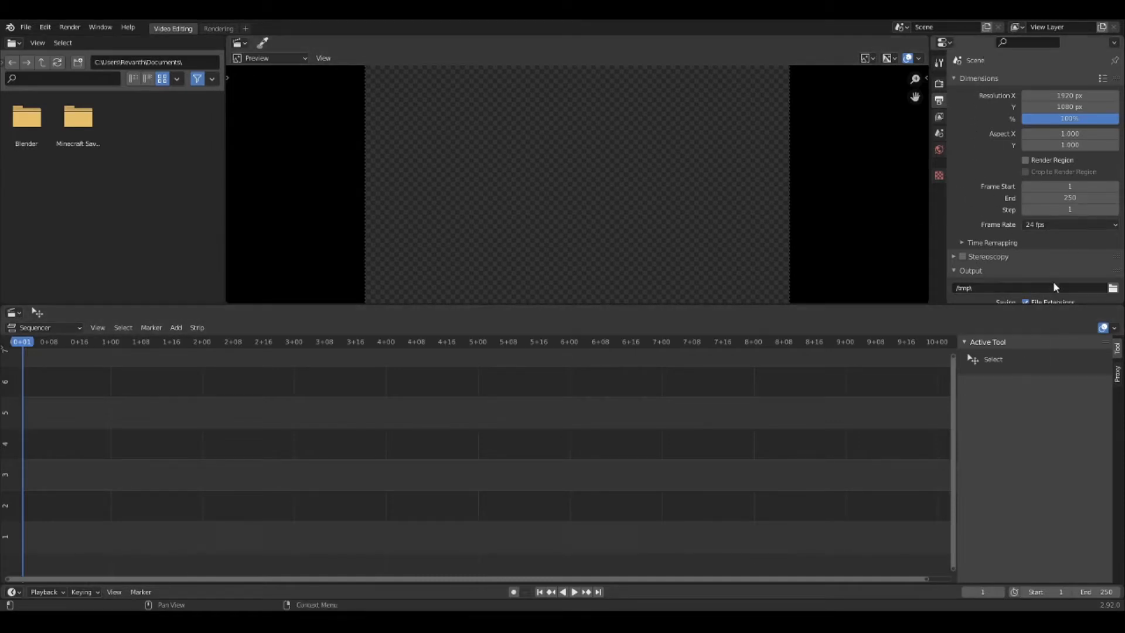
- Examine the scene's output properties, including resolution, frame range, frame rate and file format
scroll(1051, 281, "down", 5)
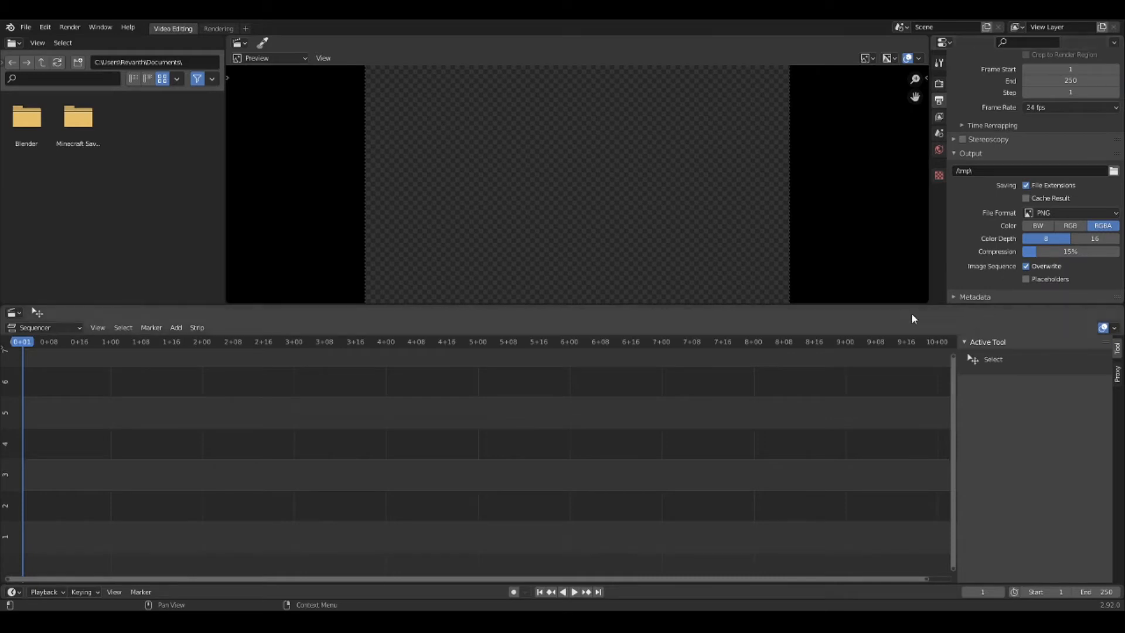
scroll(1037, 161, "up", 5)
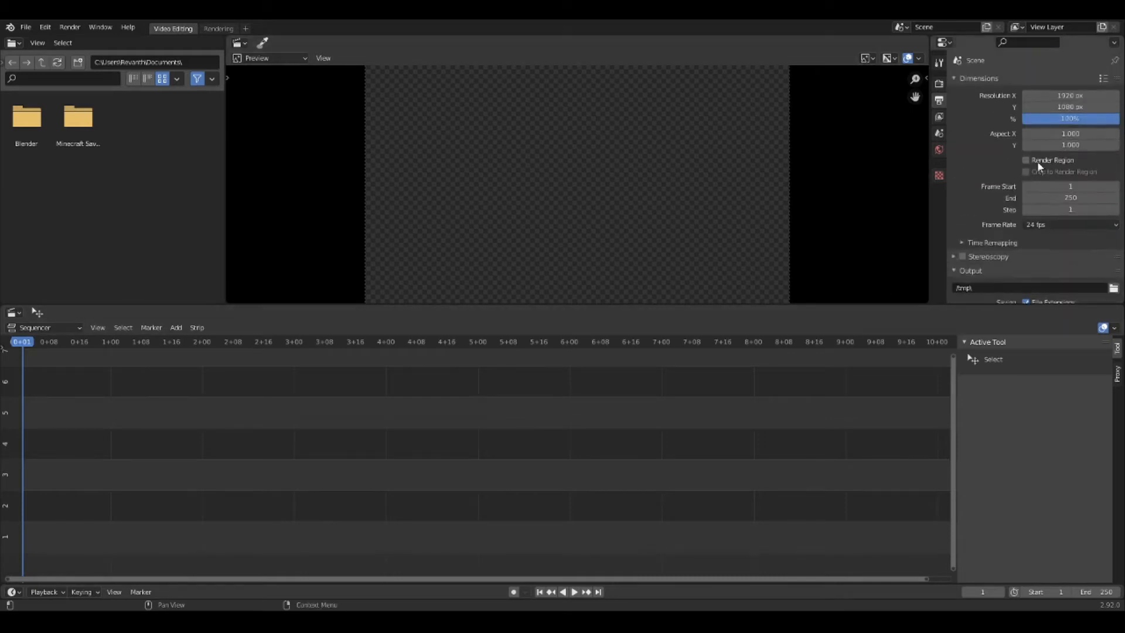
scroll(1021, 132, "down", 5)
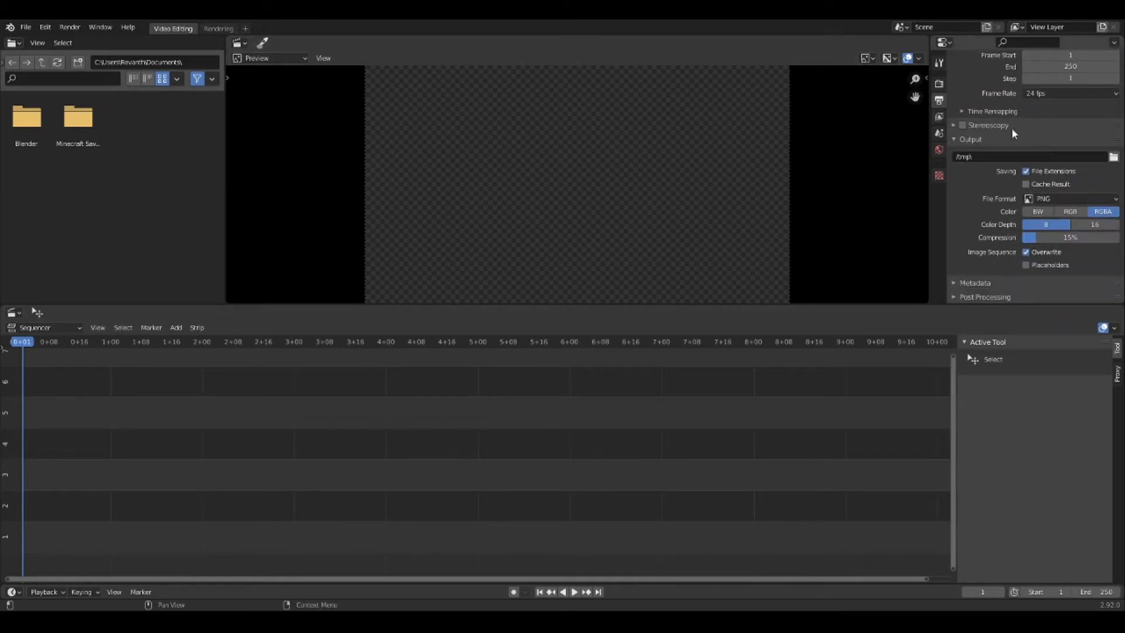
scroll(1098, 171, "up", 5)
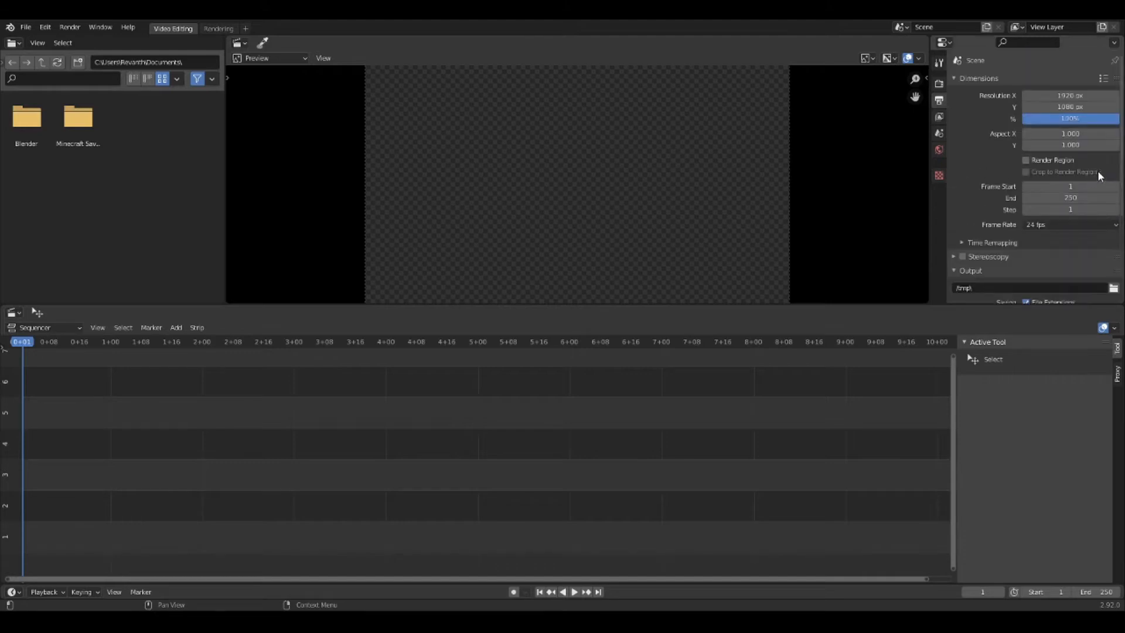
scroll(1095, 174, "down", 5)
scroll(1090, 188, "up", 5)
scroll(1079, 234, "down", 5)
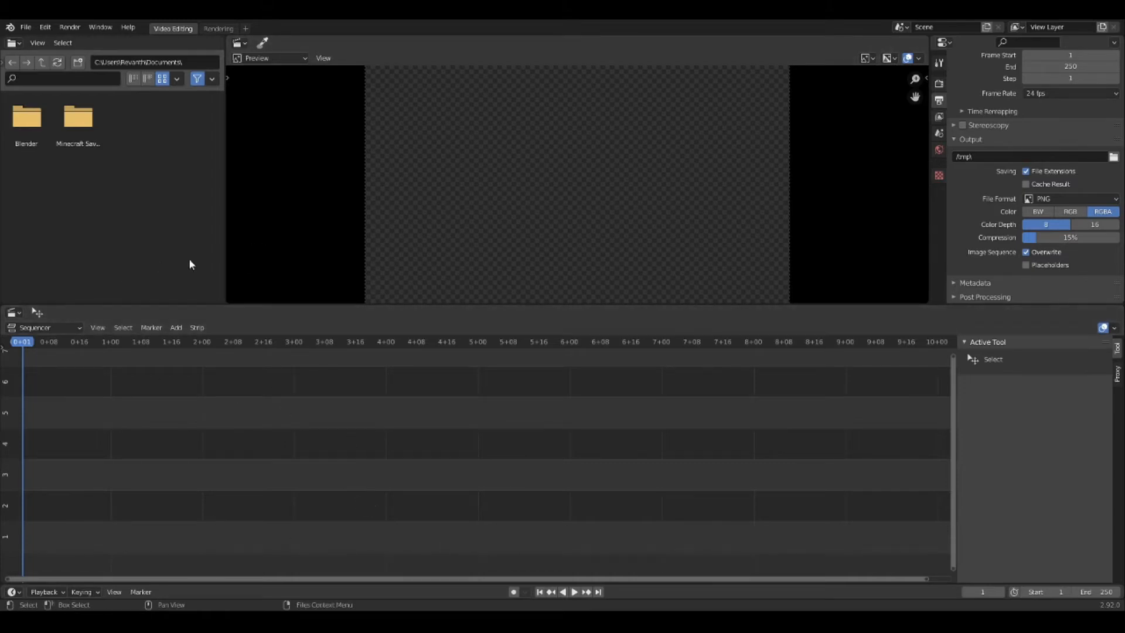
- Browse to the Demo Clips folder inside the Blender documents folder
left_click(29, 130)
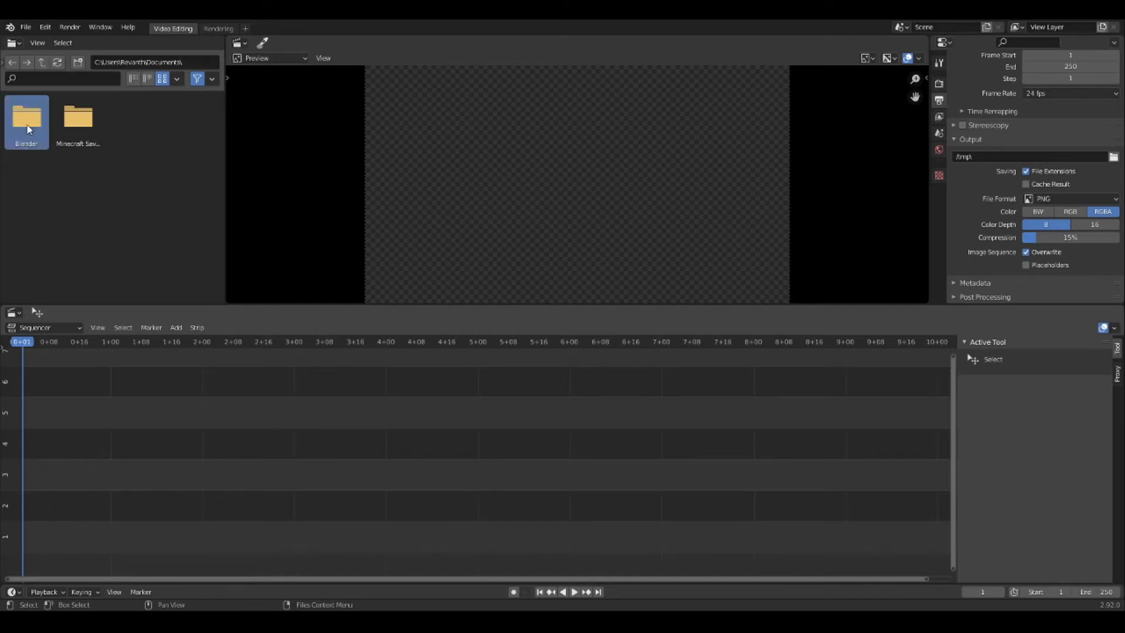
double_click(29, 129)
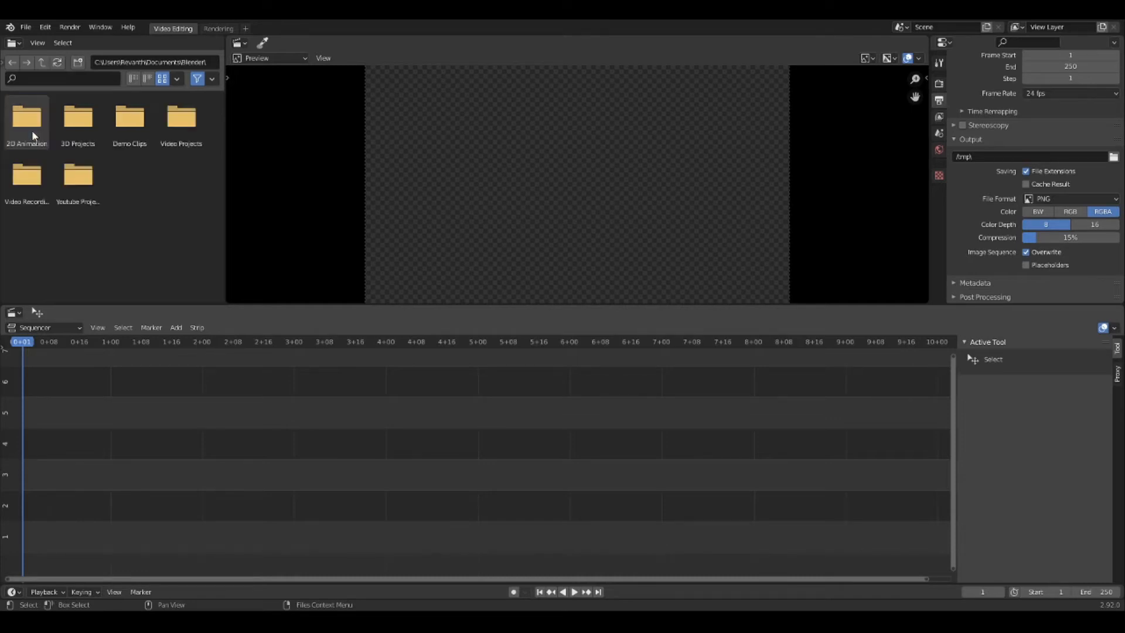
double_click(130, 132)
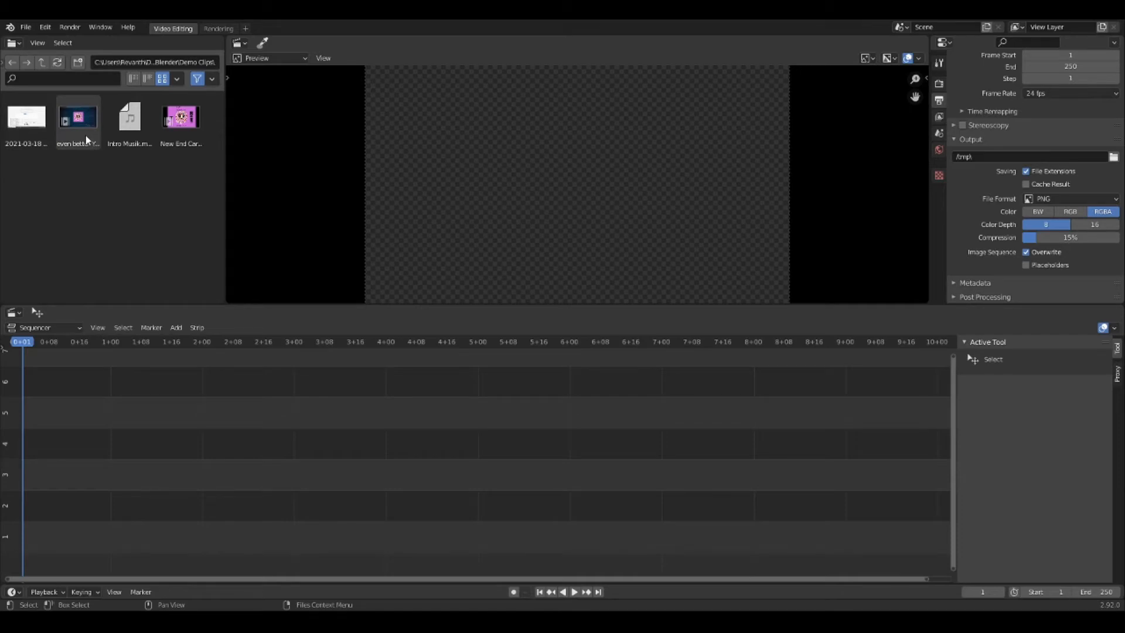
- Add the clip even better YT intro.mp4 at the start of the sequencer and preview its playback
left_click_drag(80, 134, 79, 457)
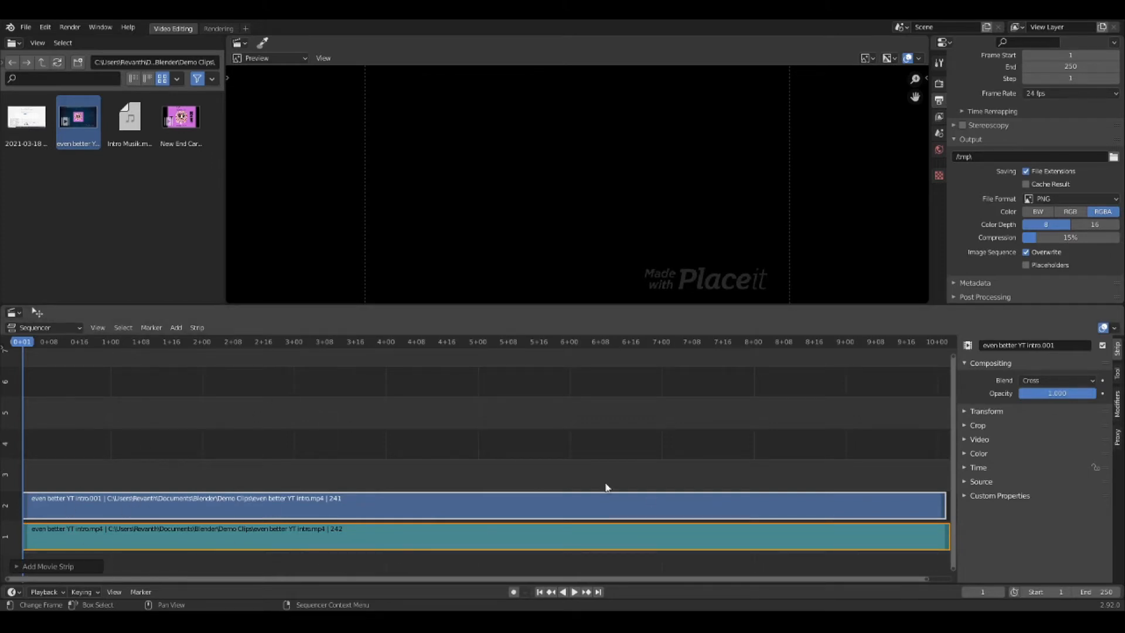
left_click(249, 387)
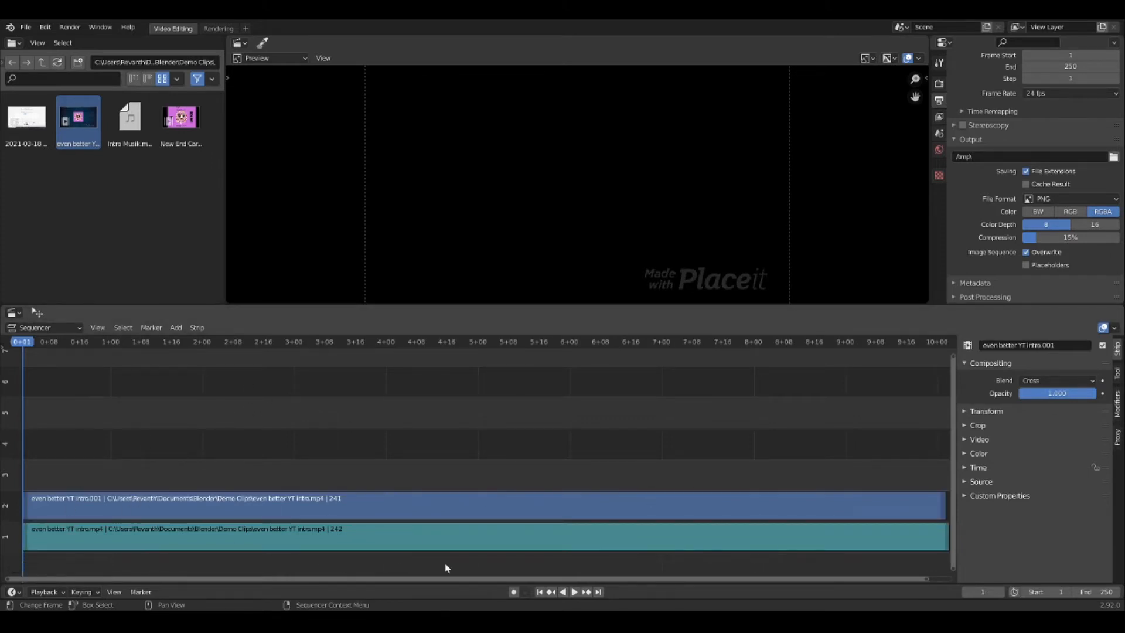
left_click(575, 592)
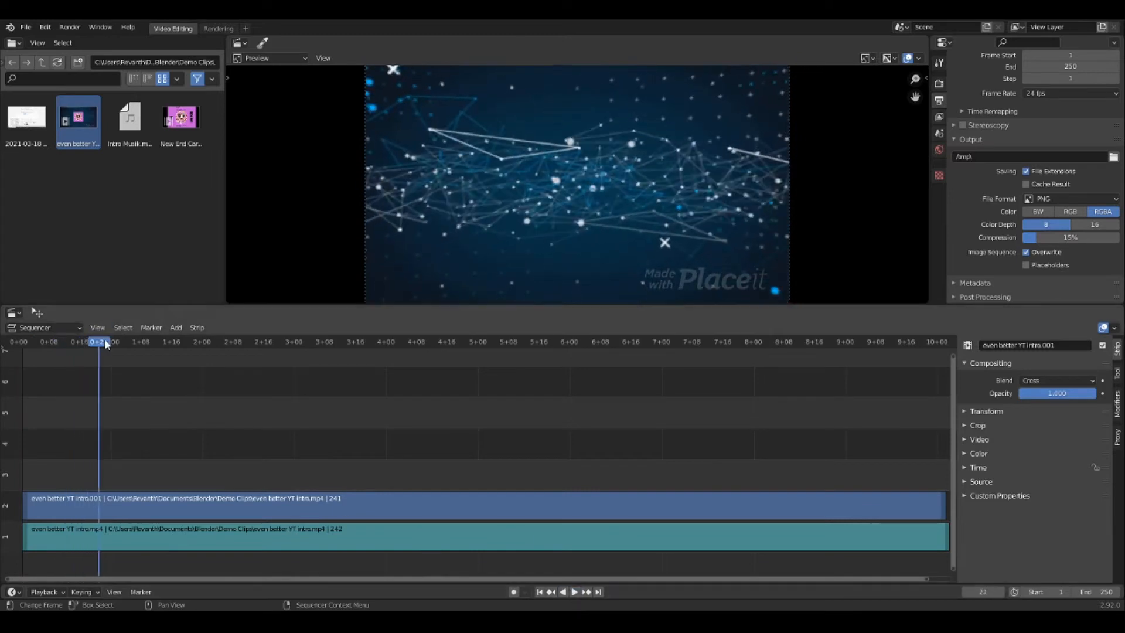
key("Escape")
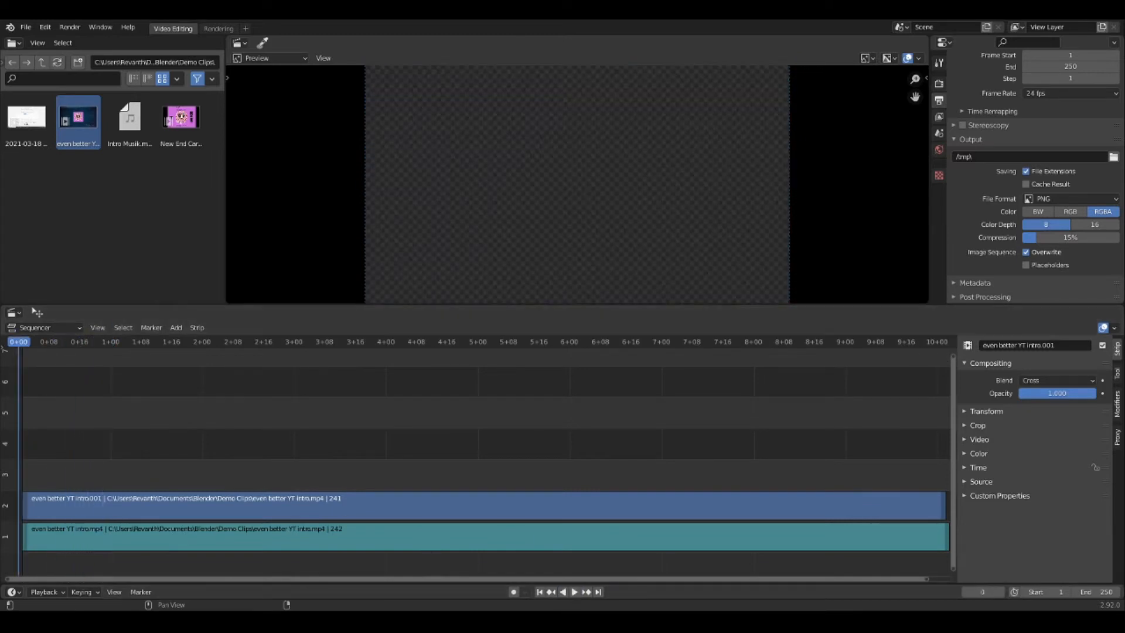
- Replace the intro clip's sound strip with Intro Musik.mp3 on channel 1, aligned with the start of the video strip
left_click(571, 536)
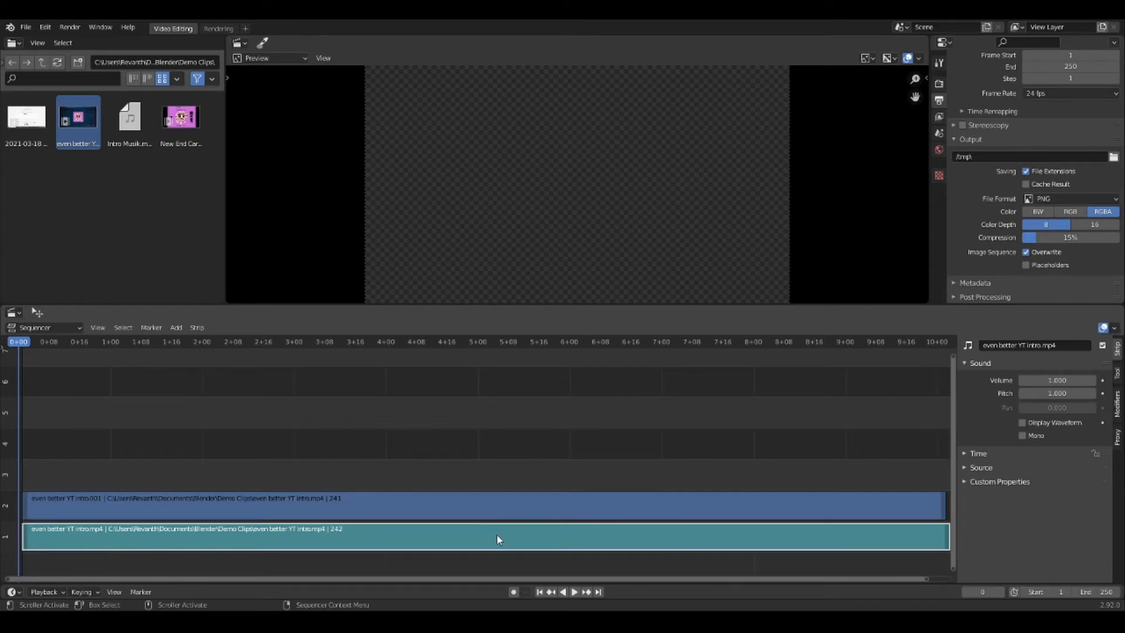
key("Delete")
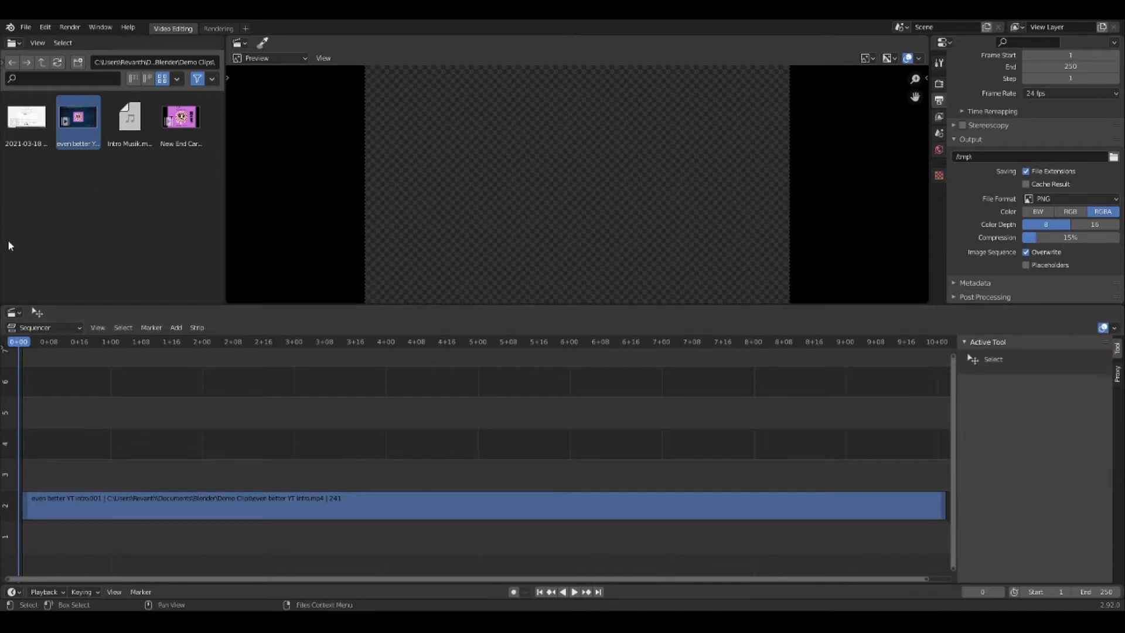
left_click_drag(131, 118, 354, 533)
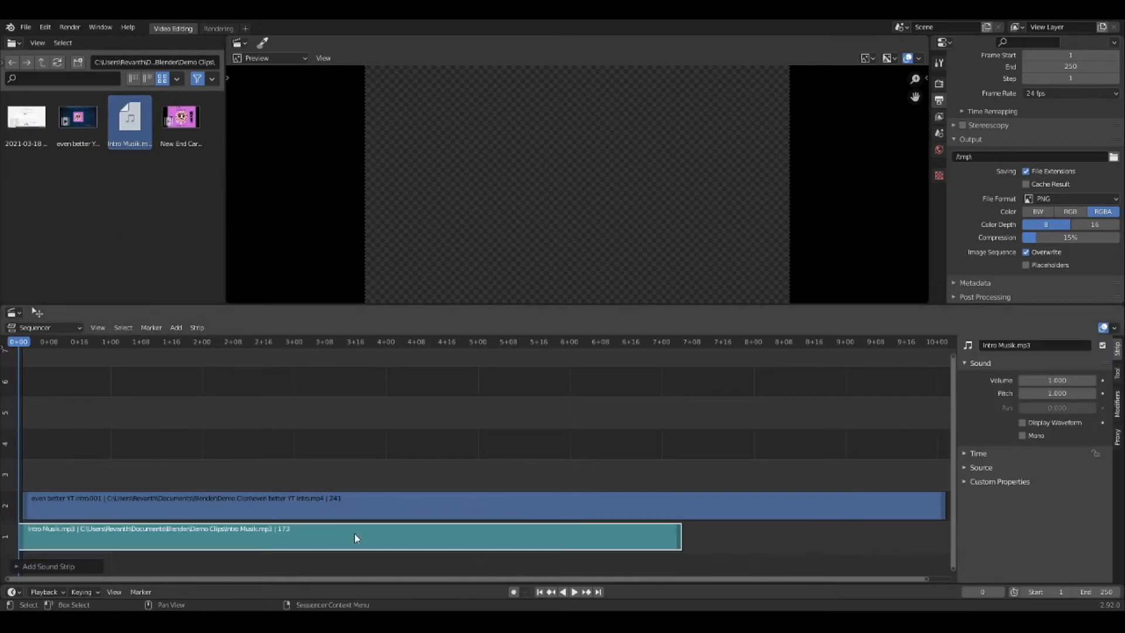
mouse_move(139, 536)
left_mouse_down()
mouse_move(313, 532)
mouse_move(142, 540)
left_mouse_up()
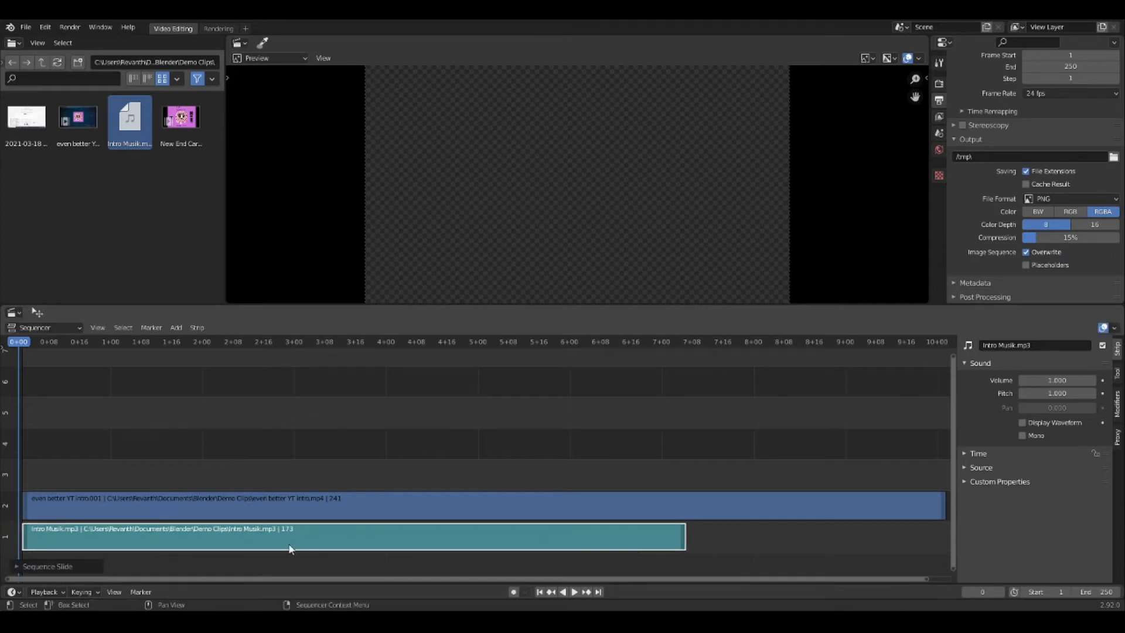
mouse_move(289, 547)
left_mouse_down()
mouse_move(284, 416)
mouse_move(278, 545)
mouse_move(288, 549)
left_mouse_up()
mouse_move(237, 542)
left_mouse_down()
mouse_move(491, 552)
mouse_move(234, 563)
left_mouse_up()
- Set the scene's frame rate to 30 fps
left_click(376, 501)
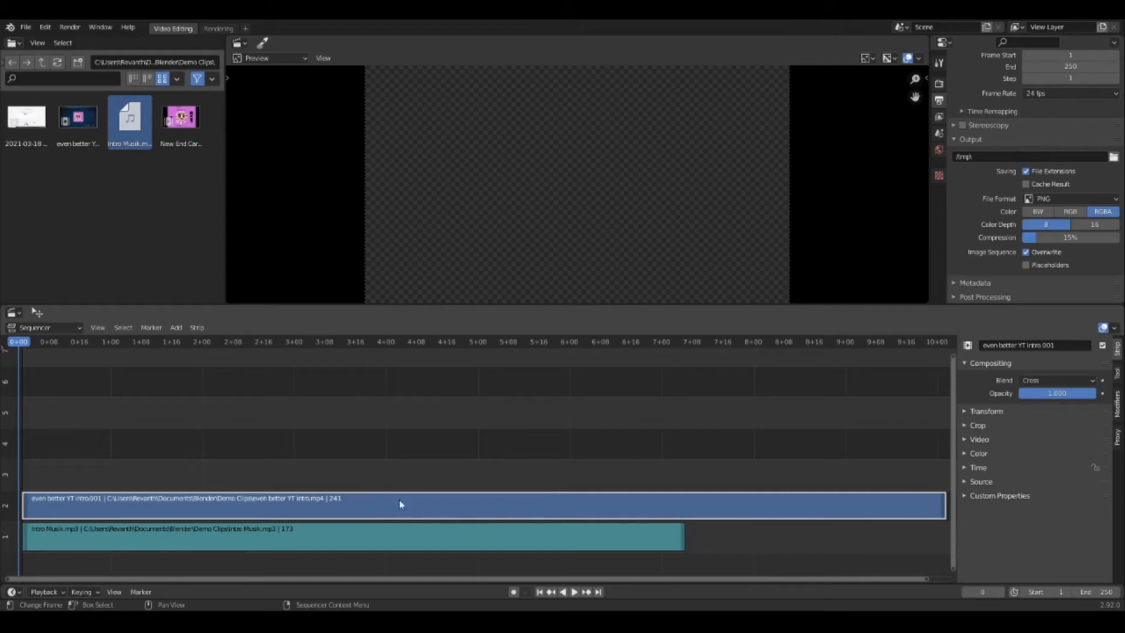
scroll(1063, 167, "up", 1)
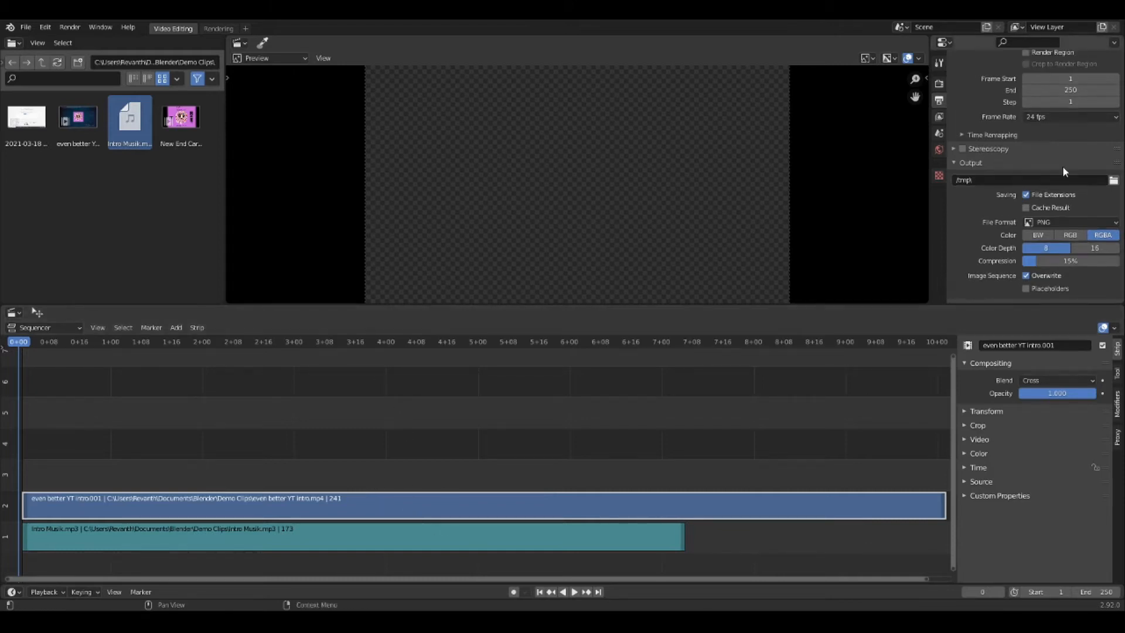
scroll(1043, 143, "up", 3)
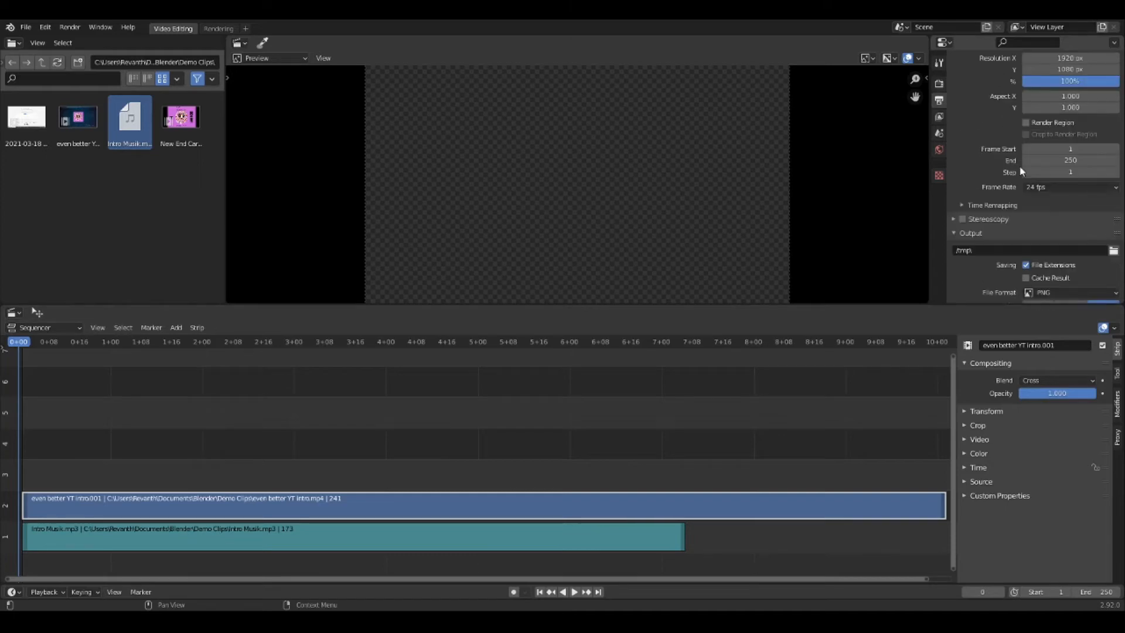
left_click(1052, 187)
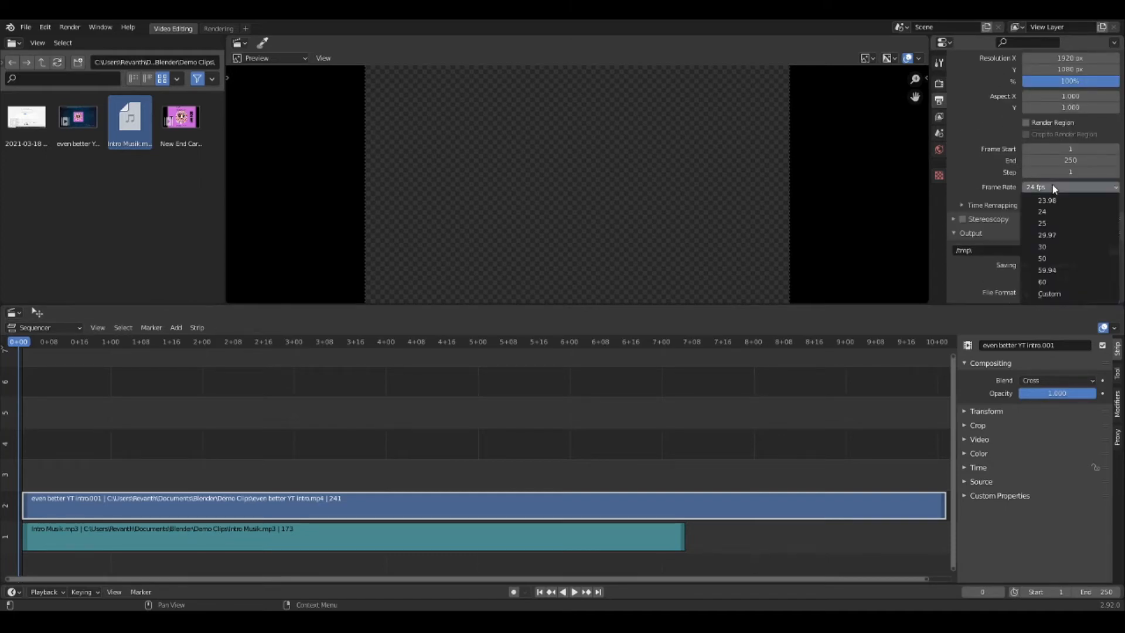
left_click(1050, 247)
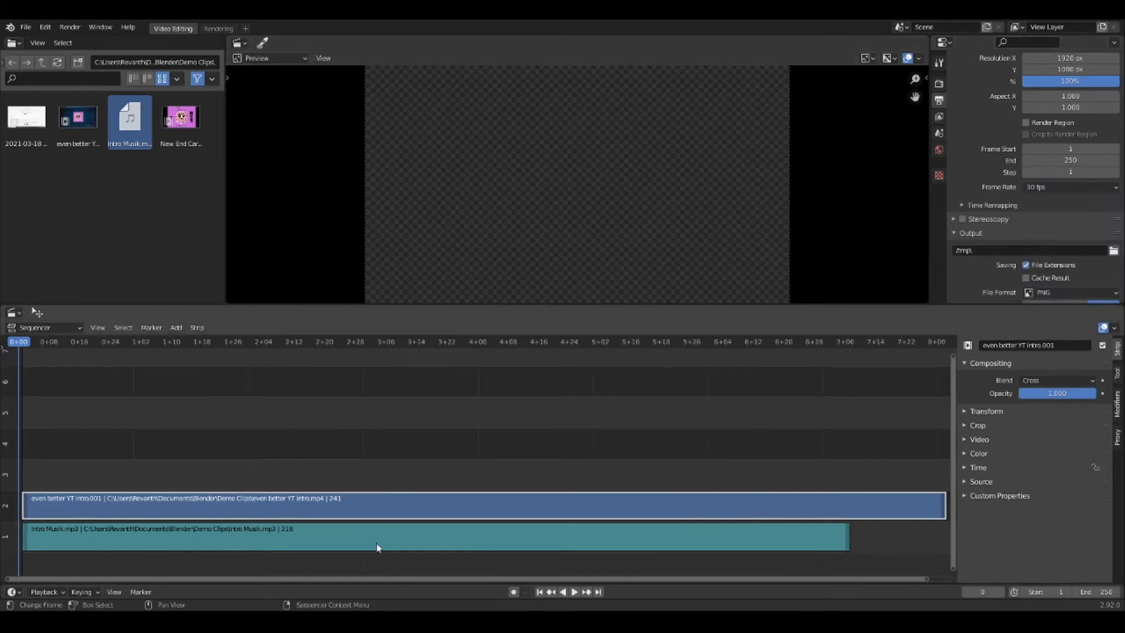
- Slide the Intro Musik.mp3 strip along channel 1 so it sits roughly centred beneath the intro video, starting at about 0+13
left_click_drag(548, 536, 492, 534)
left_click_drag(348, 532, 431, 532)
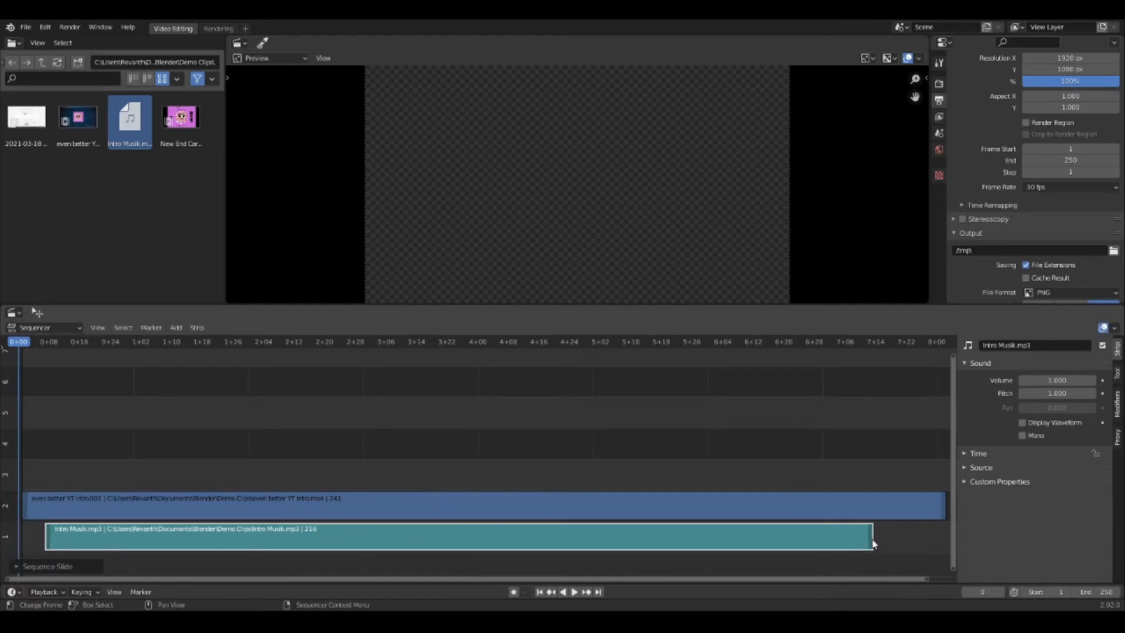
left_click_drag(855, 535, 888, 548)
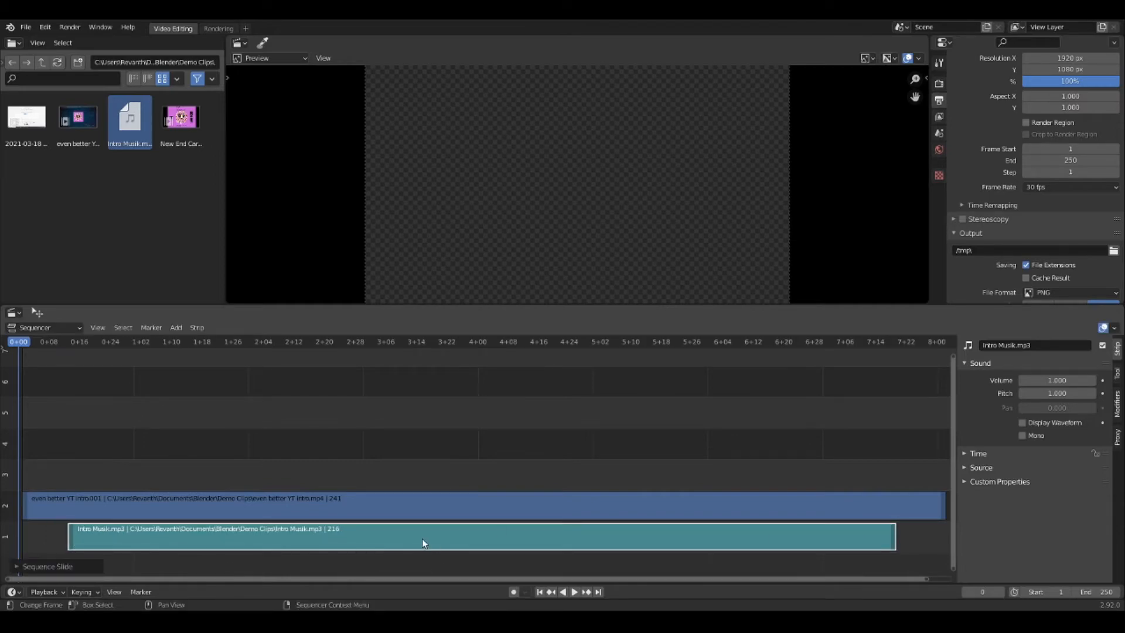
mouse_move(406, 542)
left_mouse_down()
mouse_move(197, 541)
mouse_move(410, 538)
left_mouse_up()
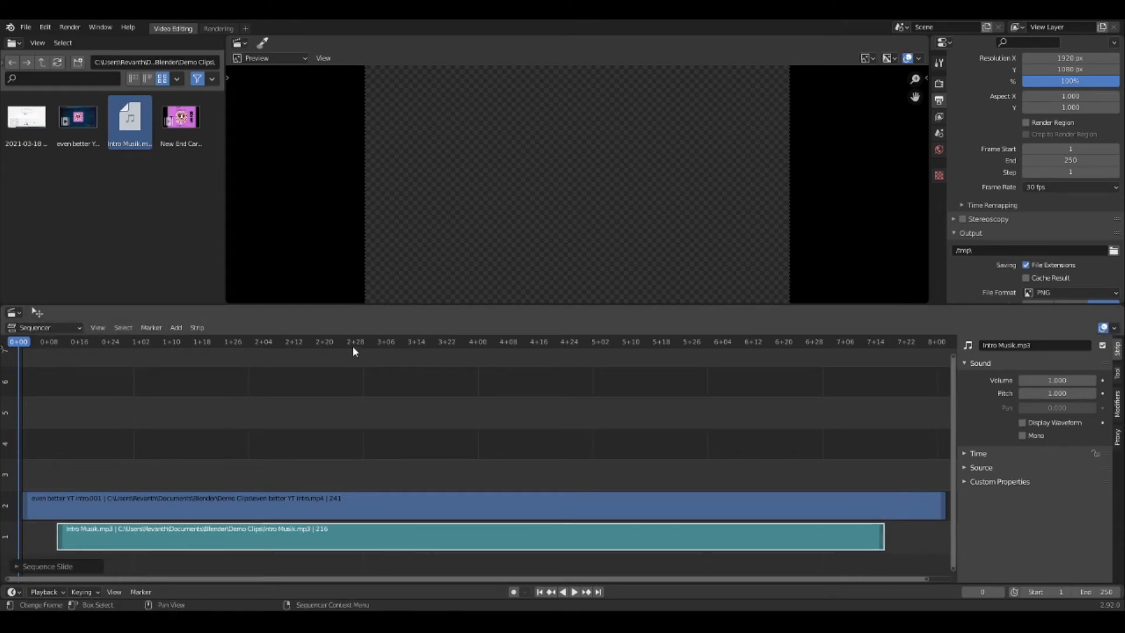
mouse_move(339, 543)
left_mouse_down()
mouse_move(369, 543)
mouse_move(336, 543)
mouse_move(352, 543)
left_mouse_up()
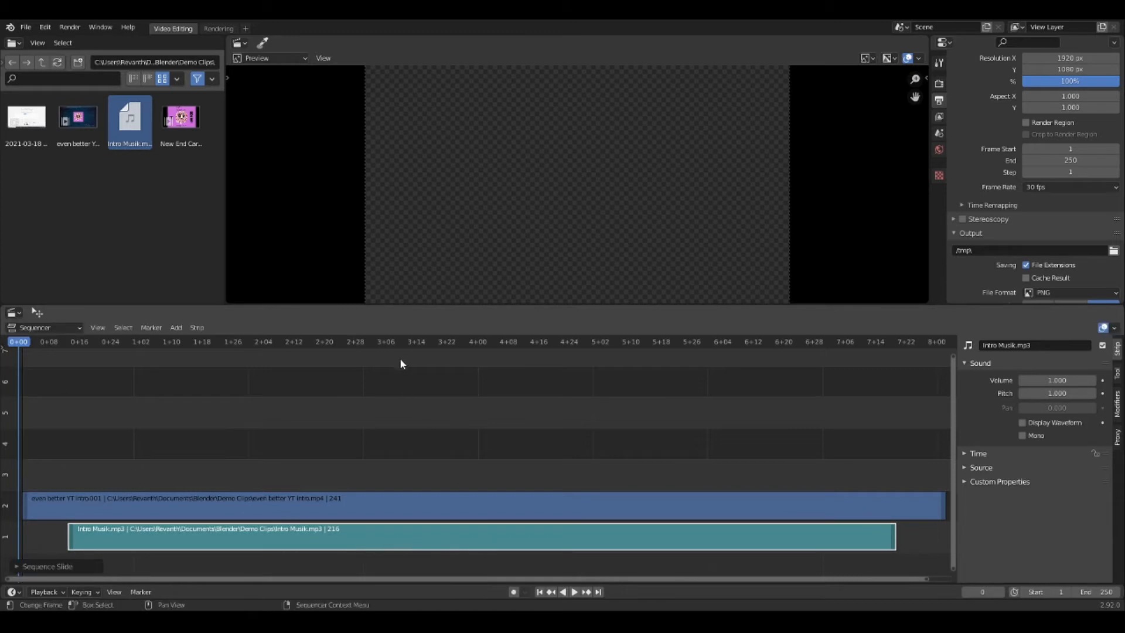
left_click(467, 412)
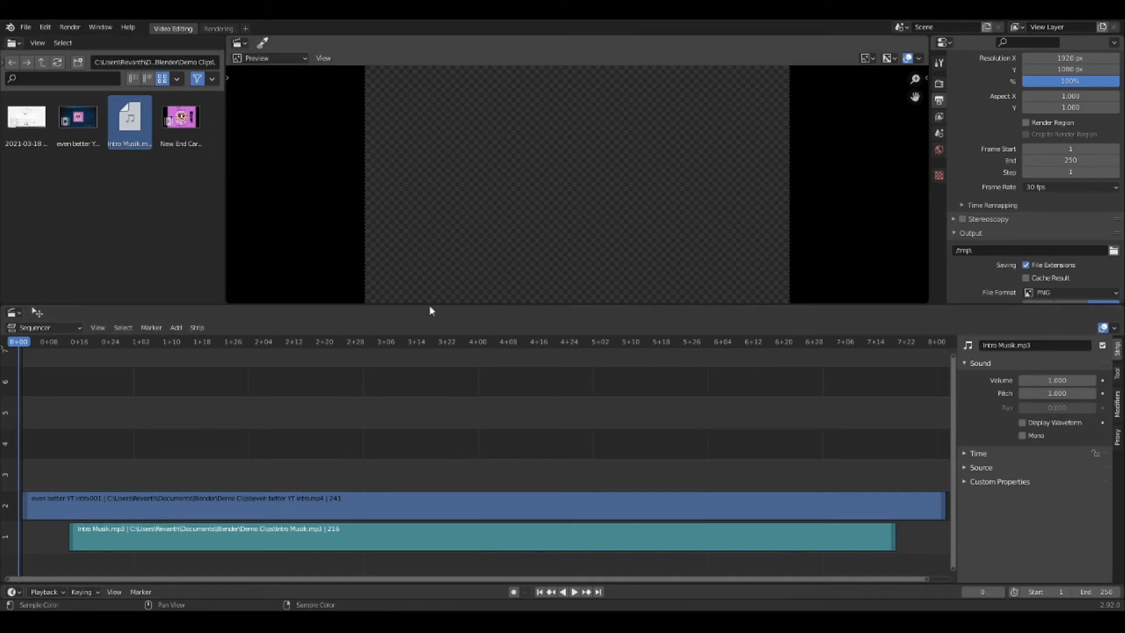
scroll(720, 451, "down", 5)
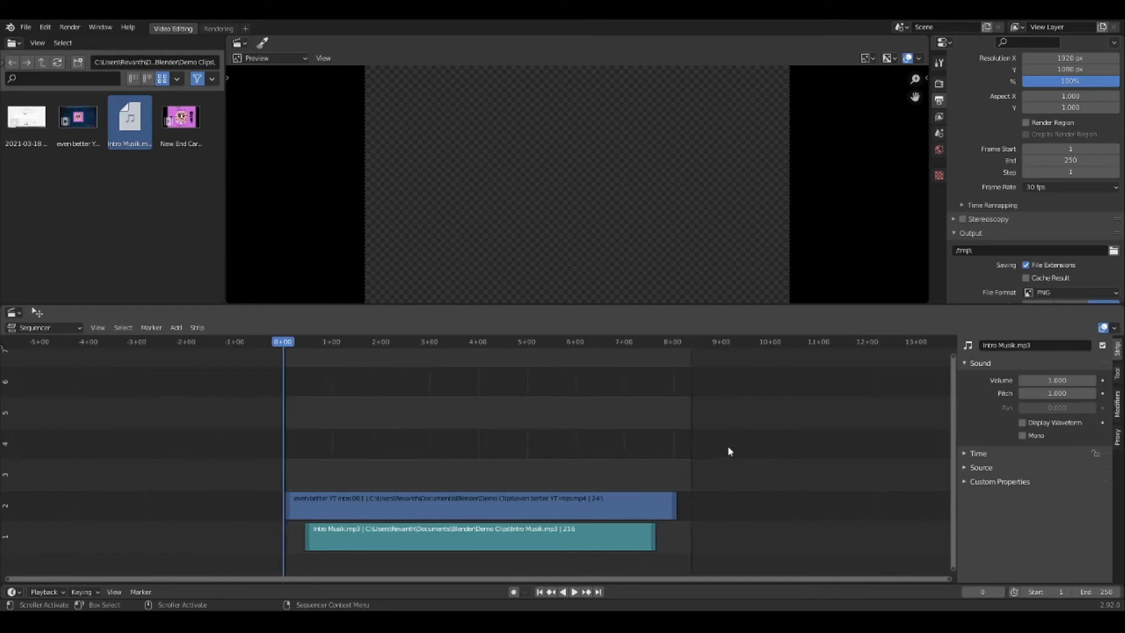
scroll(731, 447, "down", 1)
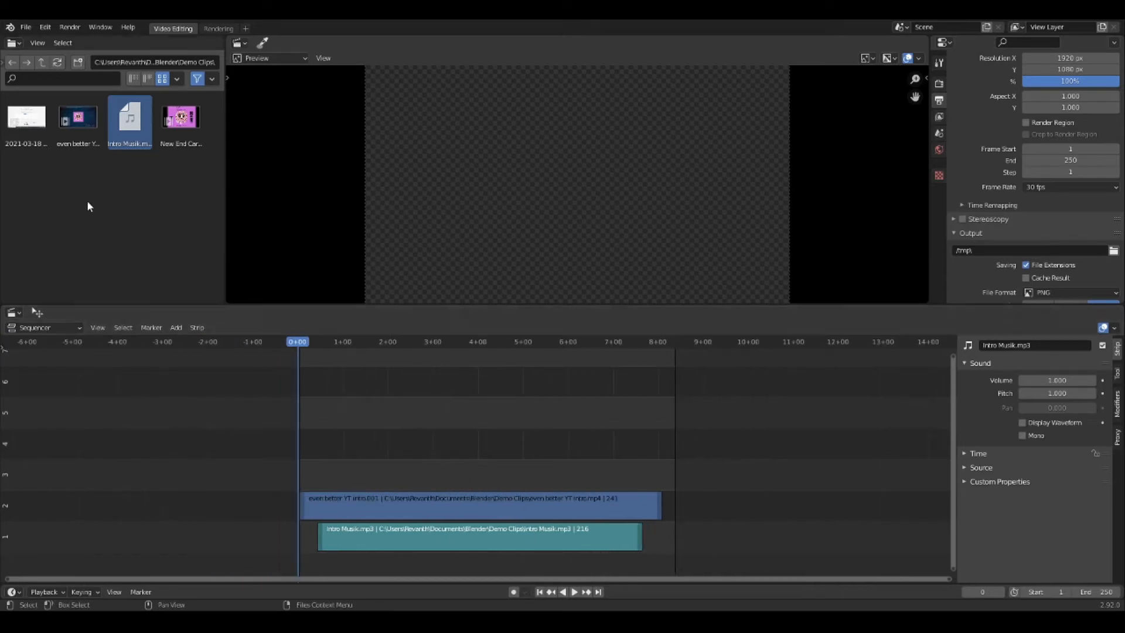
left_click_drag(33, 121, 767, 495)
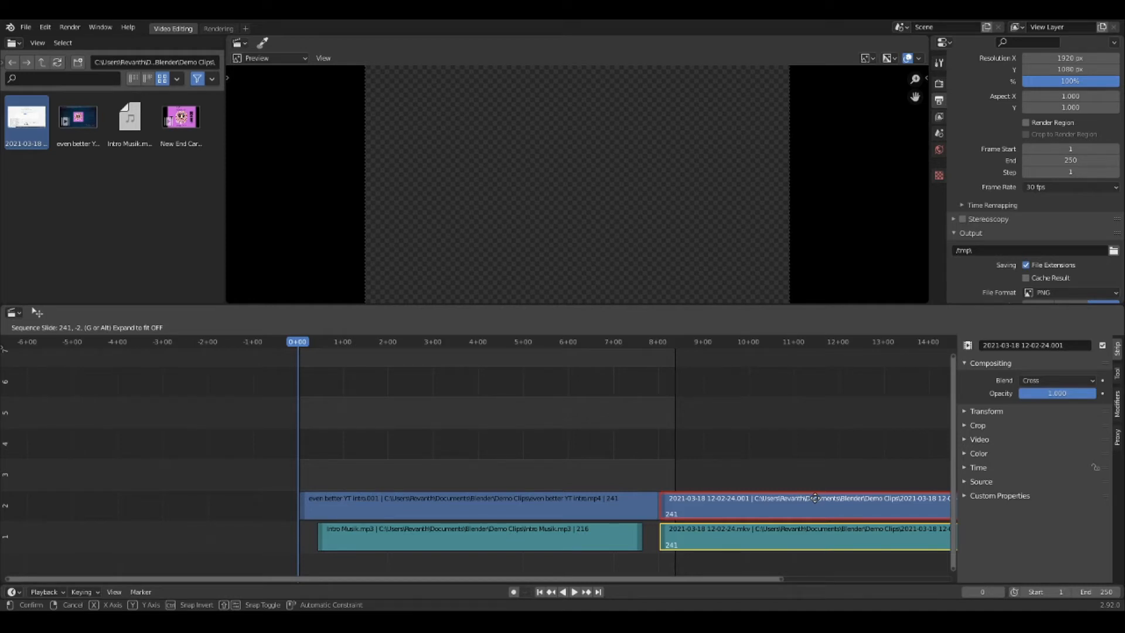
left_click(814, 498)
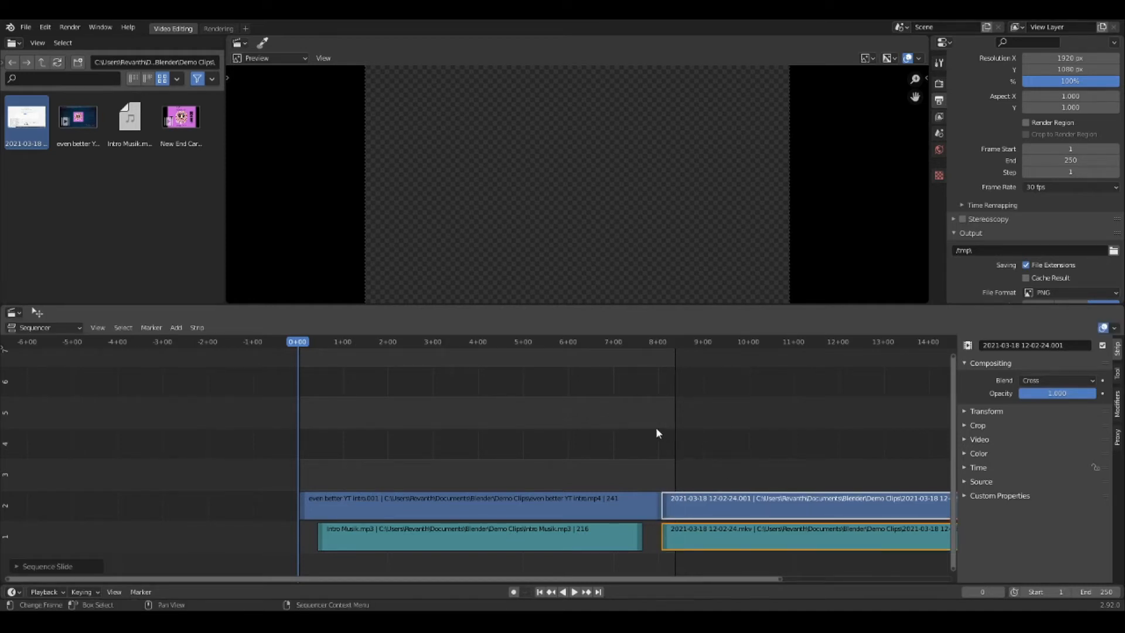
left_click(666, 438)
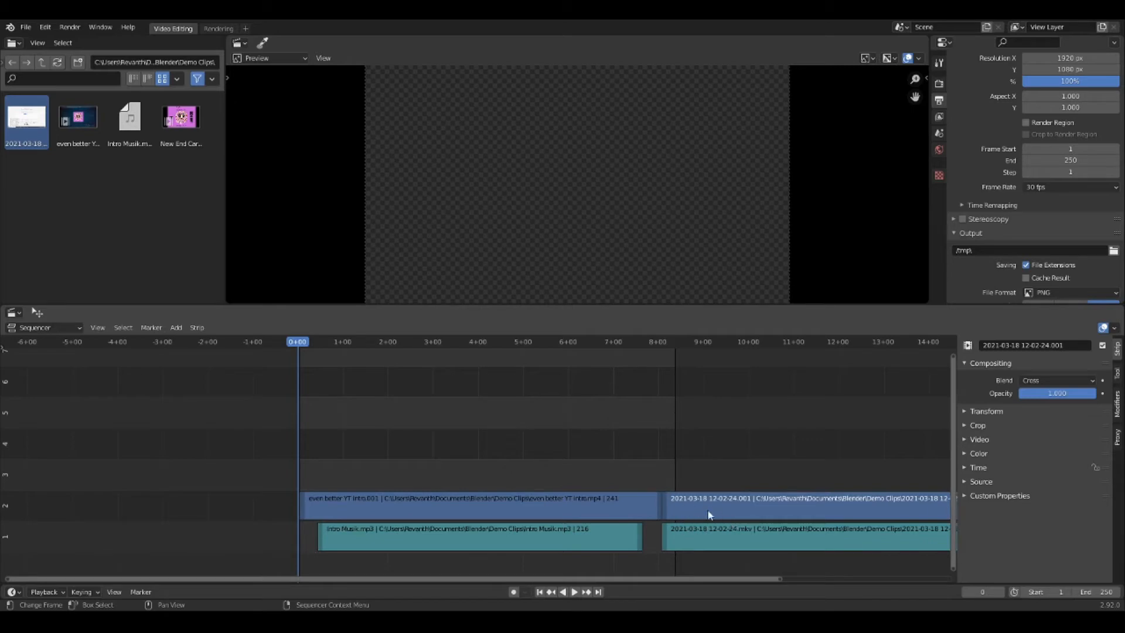
- Move the recorded clip's video and sound strips together slightly later, leaving a small gap after the intro video
key("b")
left_click_drag(737, 463, 788, 524)
key("g")
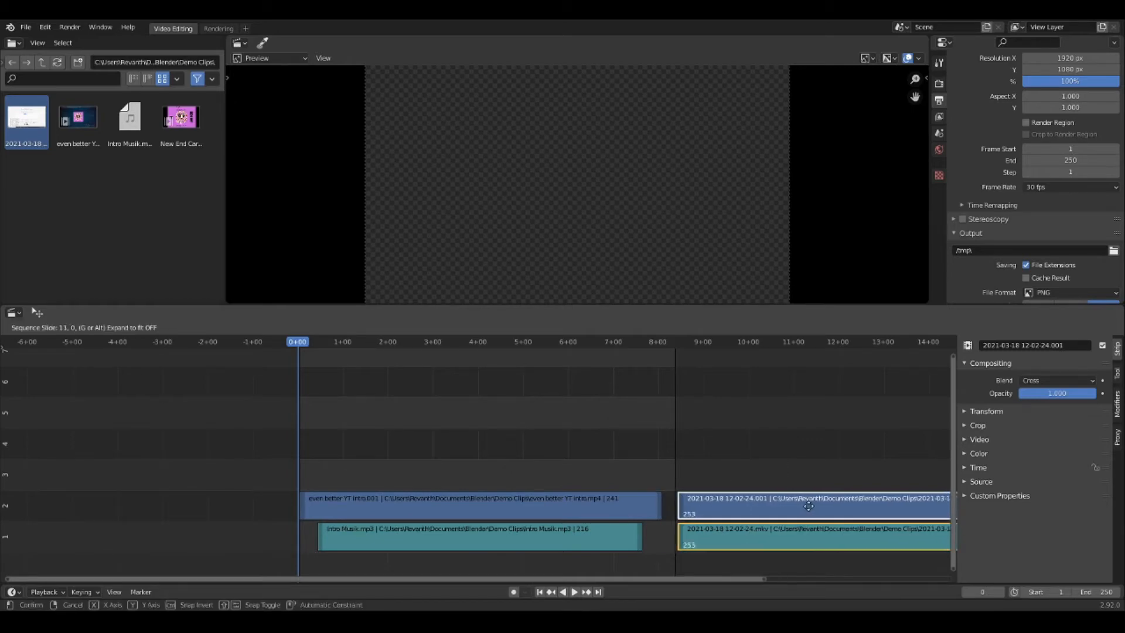
left_click(799, 507)
left_click(745, 428)
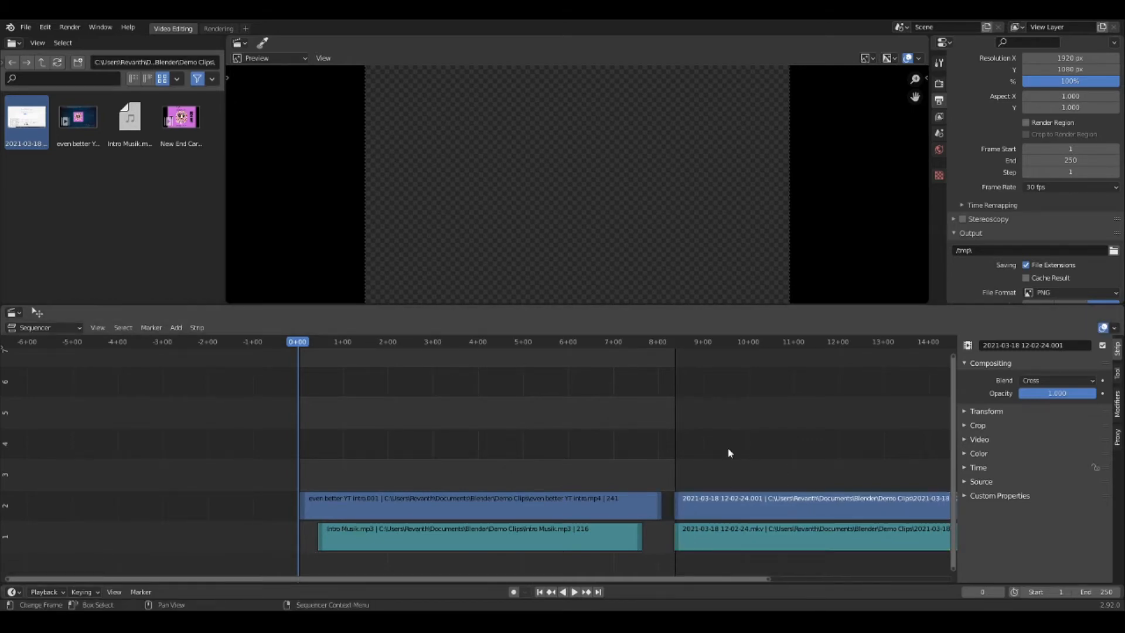
- Slide both recorded clip strips back so they start directly at the end of the intro video
left_click_drag(719, 455, 806, 564)
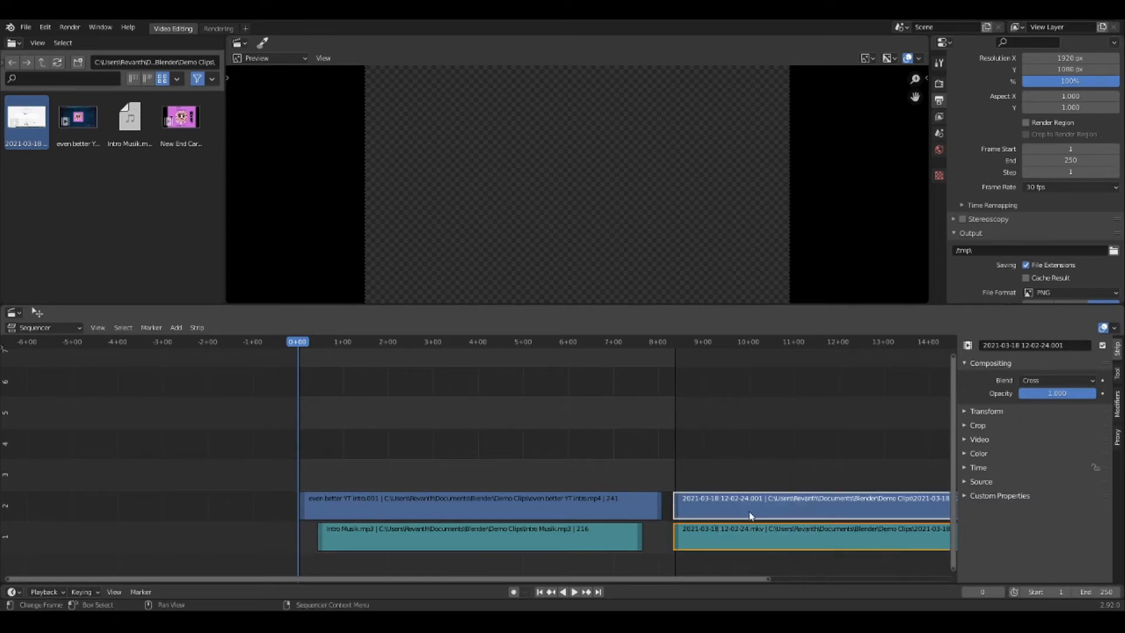
key("g")
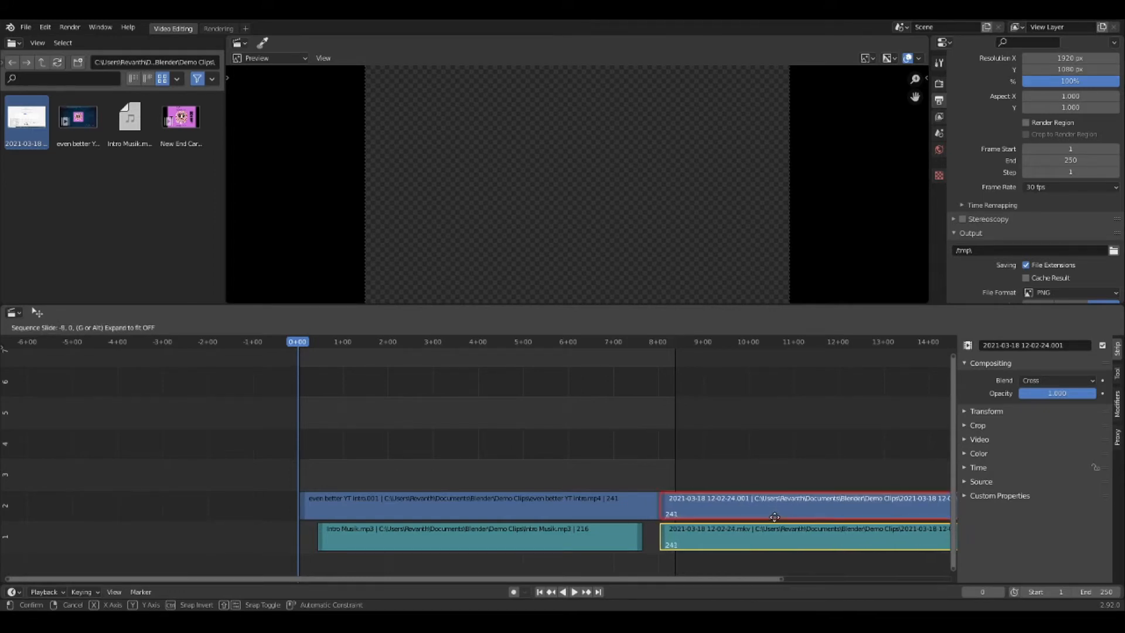
left_click(775, 517)
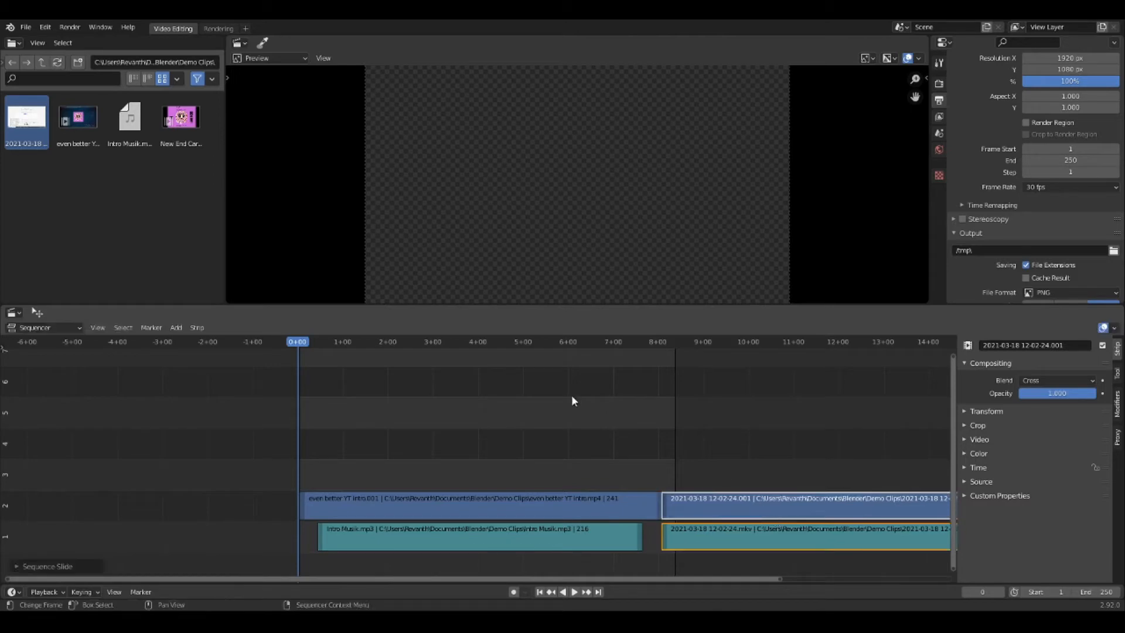
left_click(622, 462)
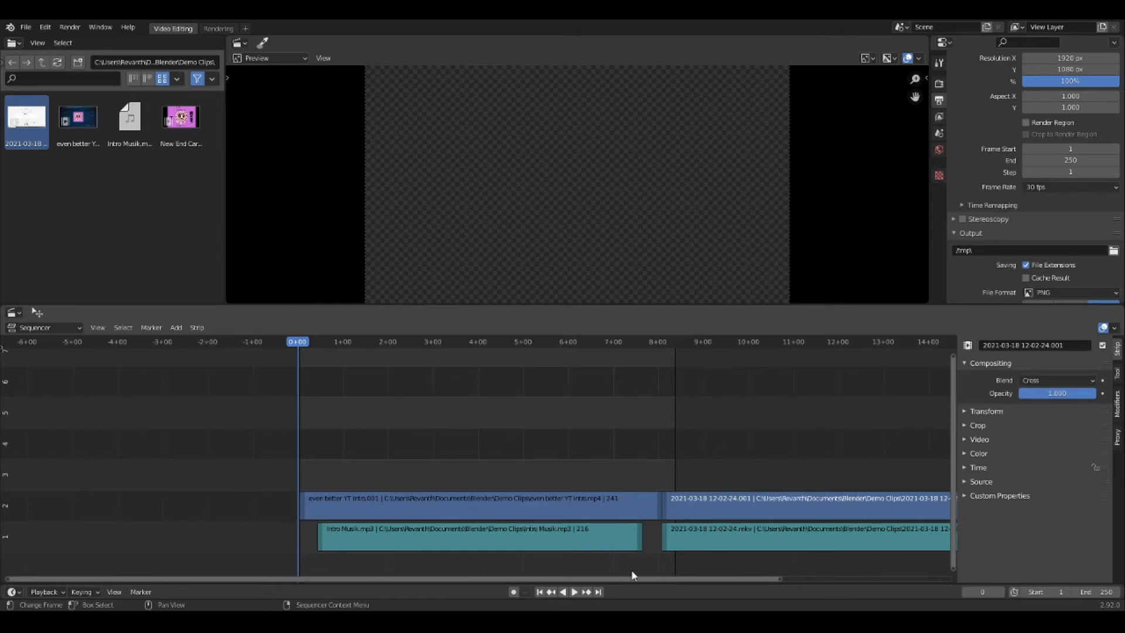
- Add New End Card.mp4 and place its video and sound strips on channels 2 and 1 directly after the recorded clip
left_click_drag(631, 578, 689, 580)
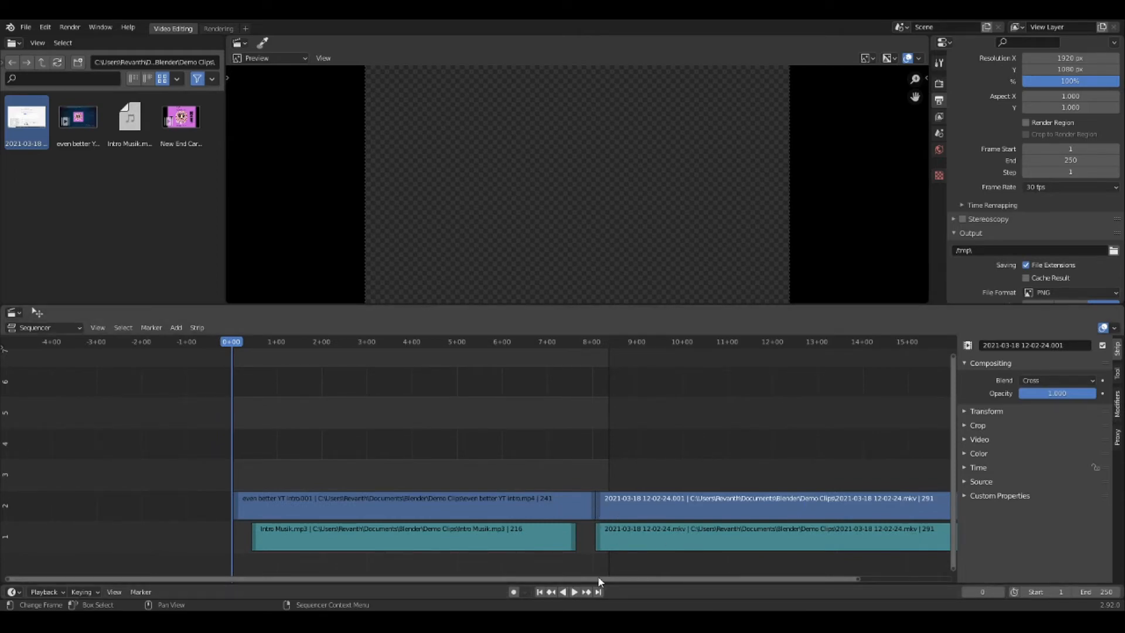
left_click_drag(598, 579, 872, 557)
scroll(331, 422, "down", 1)
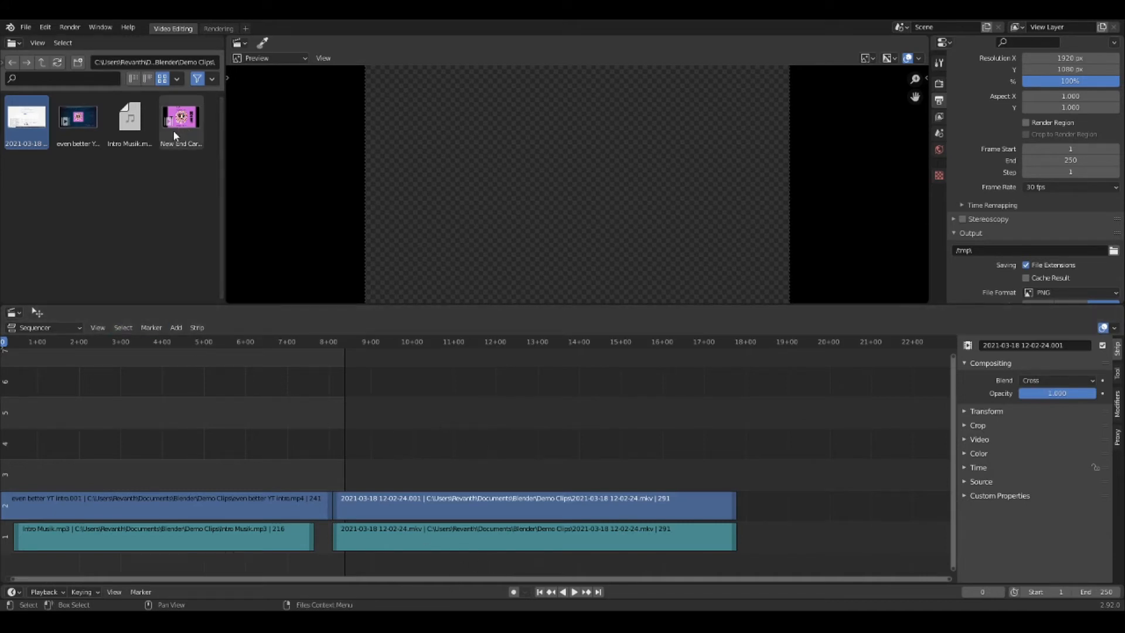
left_click_drag(185, 125, 491, 443)
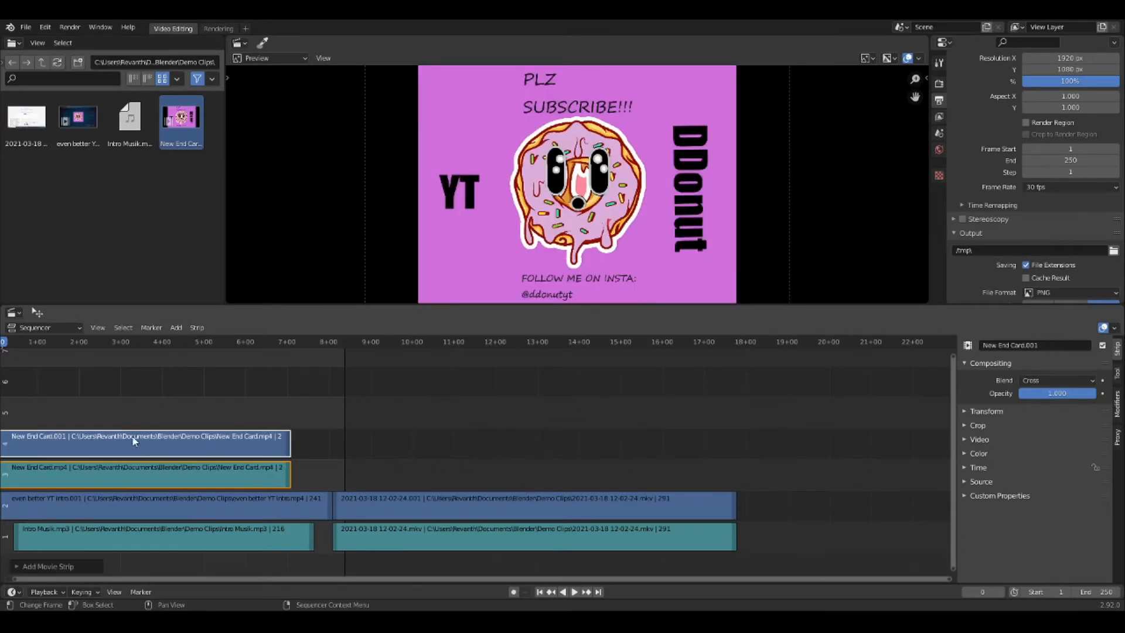
left_click_drag(135, 441, 866, 502)
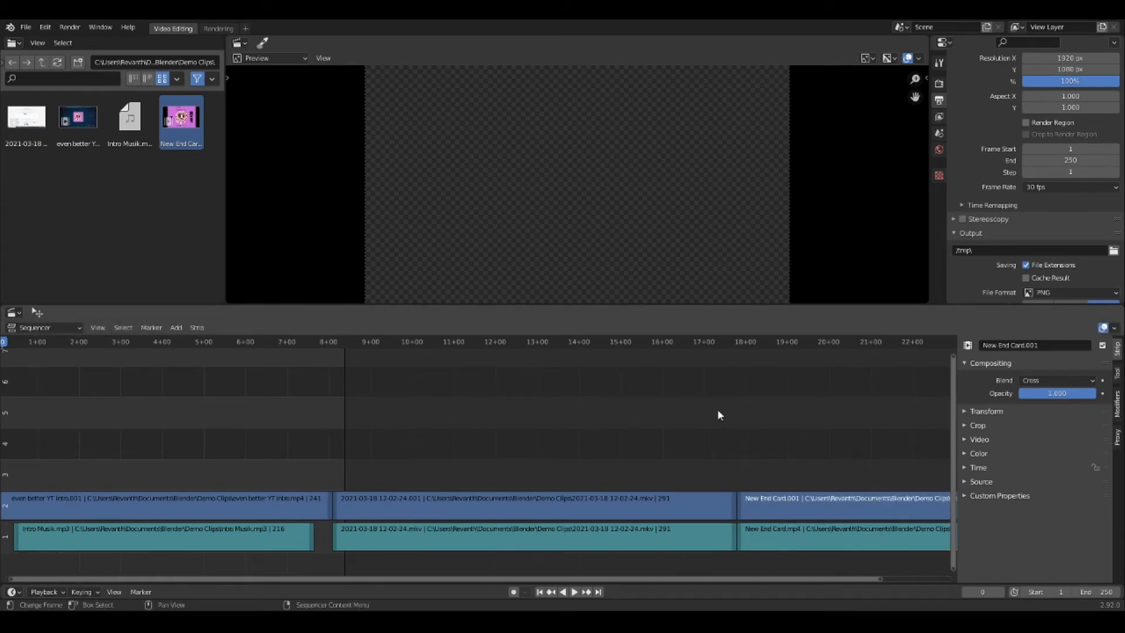
- Preview the start of the assembled sequence, playing it twice from frame 0
scroll(434, 441, "down", 4)
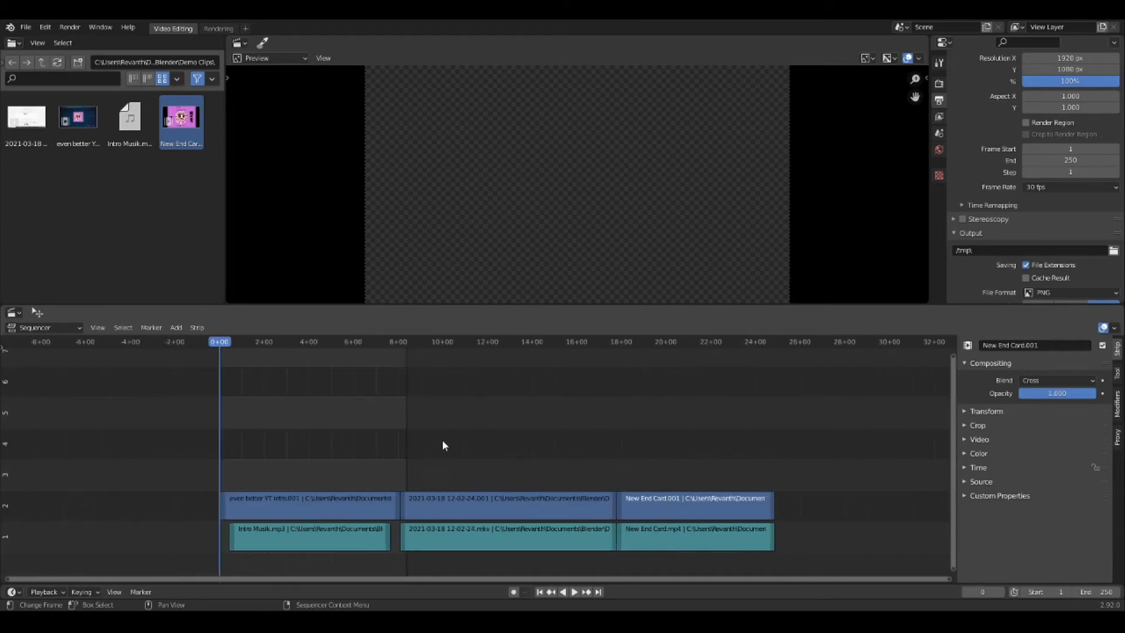
scroll(436, 448, "down", 1)
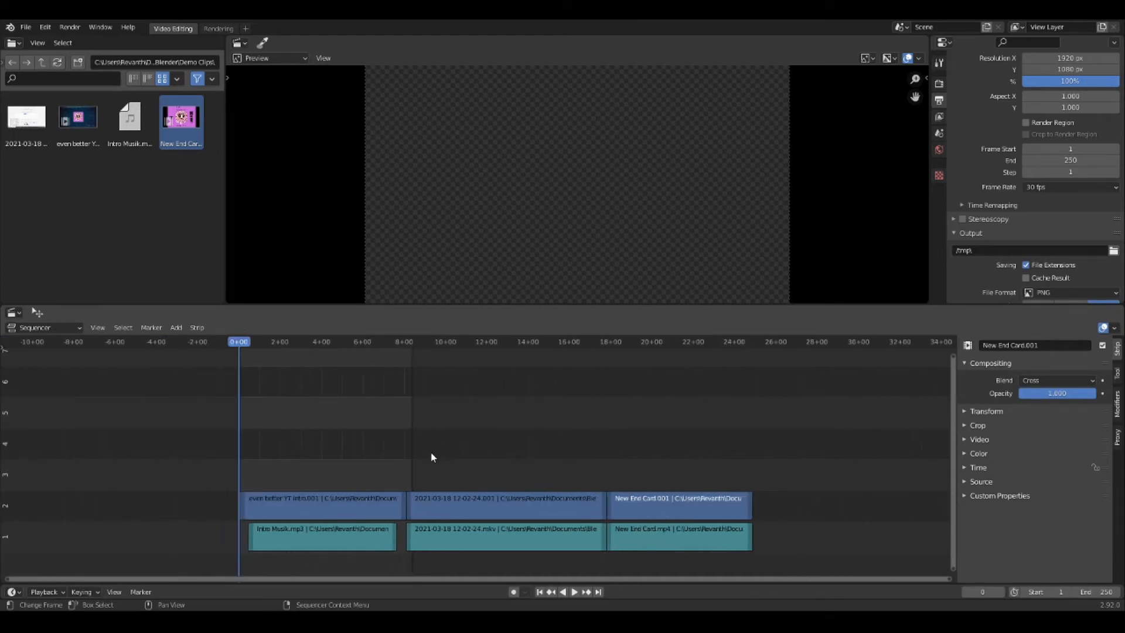
left_click(572, 592)
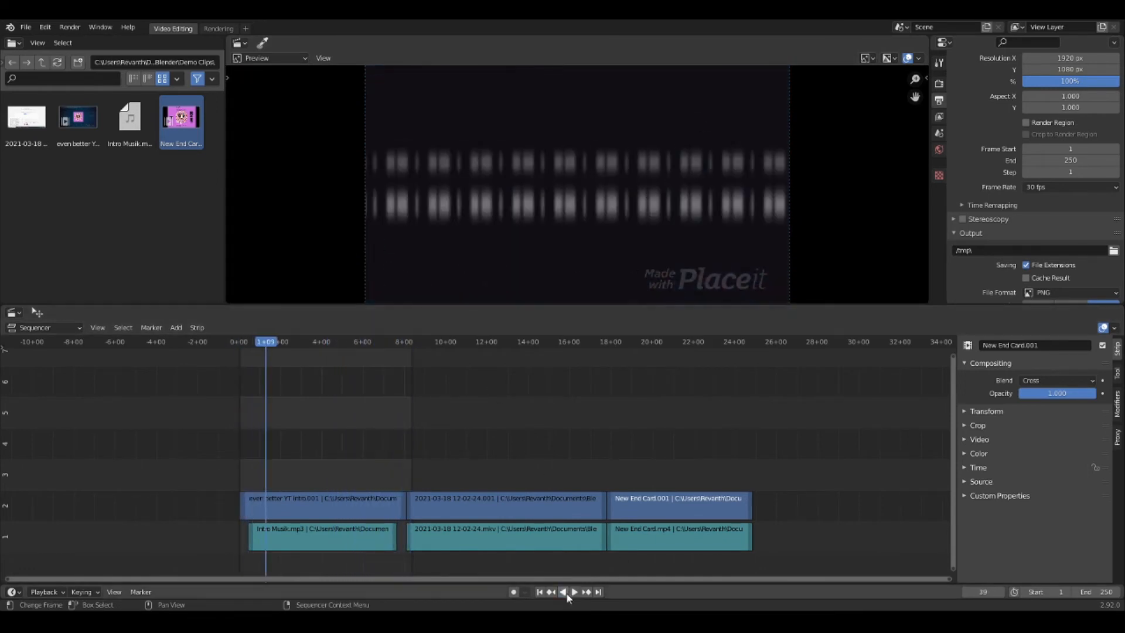
left_click(567, 591)
left_click_drag(263, 364, 238, 344)
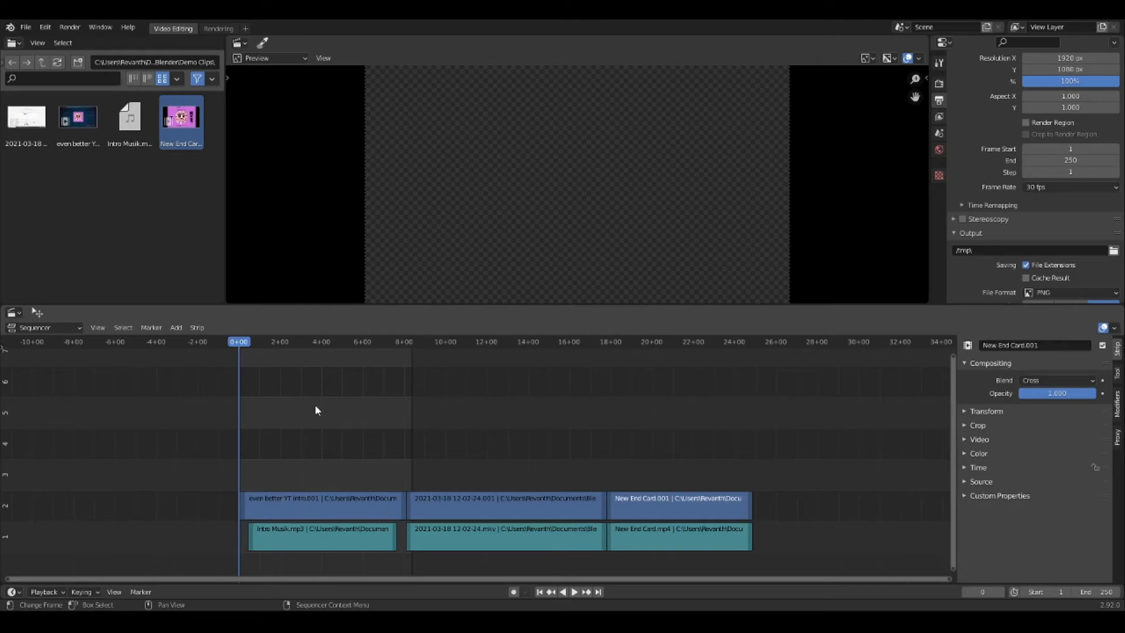
key("space")
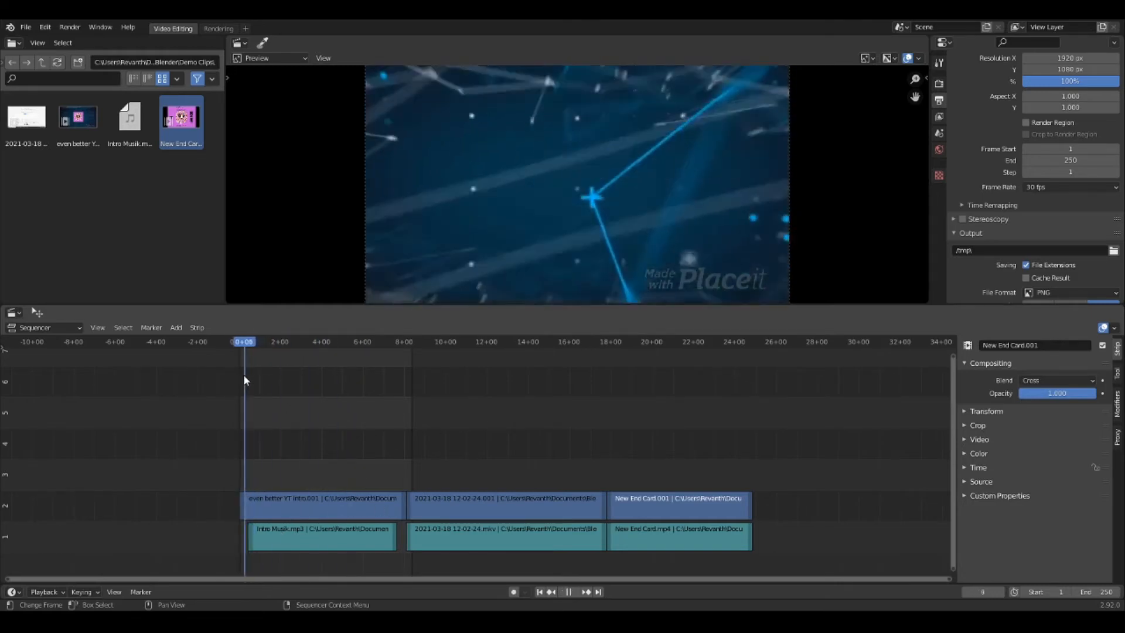
key("Escape")
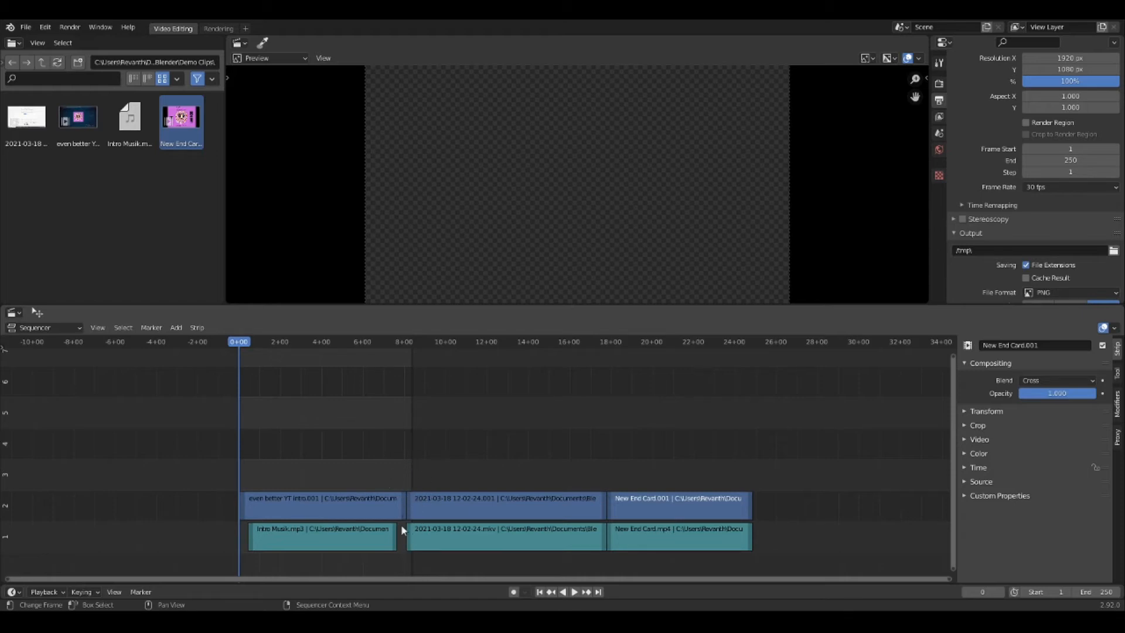
- Scrub to the end of the end card and set the scene's end frame to 740
left_click_drag(243, 343, 236, 408)
left_click_drag(253, 347, 750, 416)
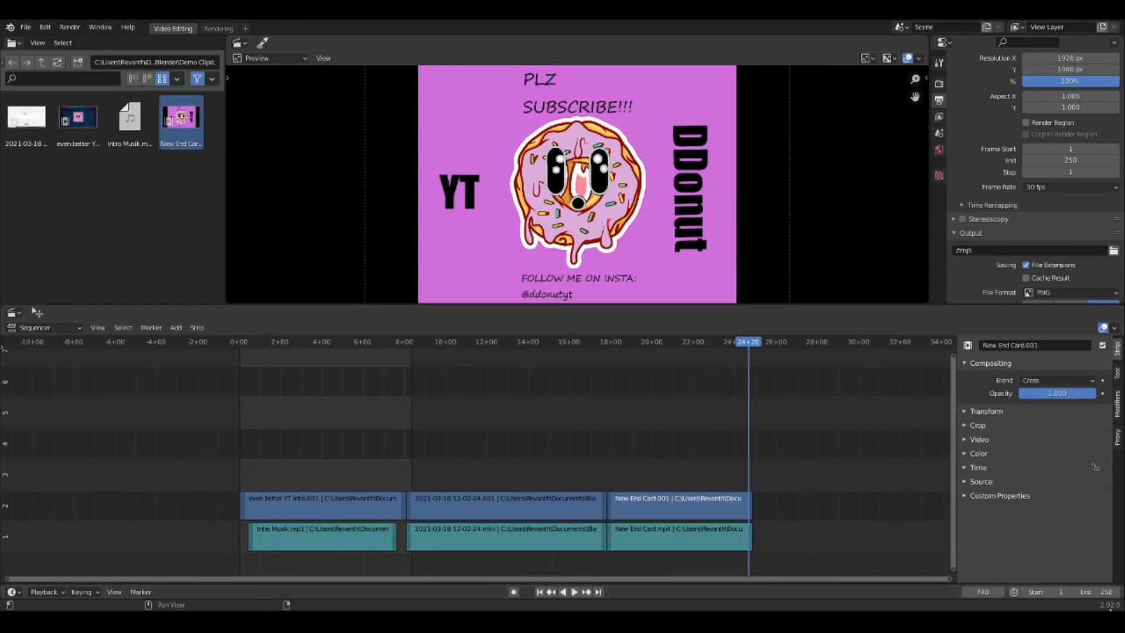
left_click(1094, 591)
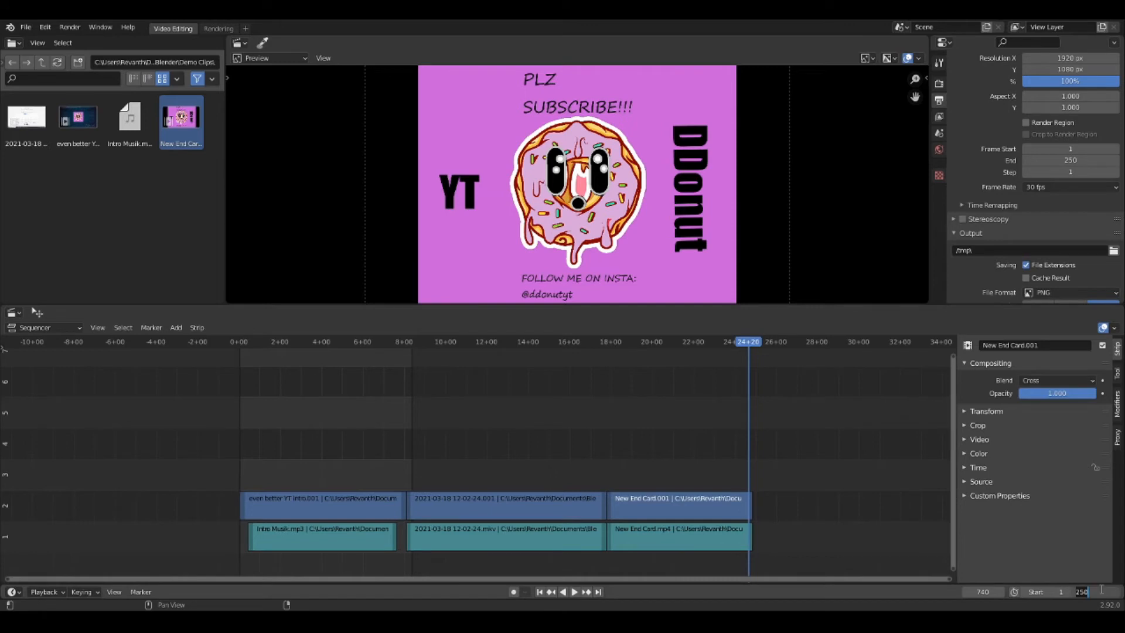
type("740")
key("Return")
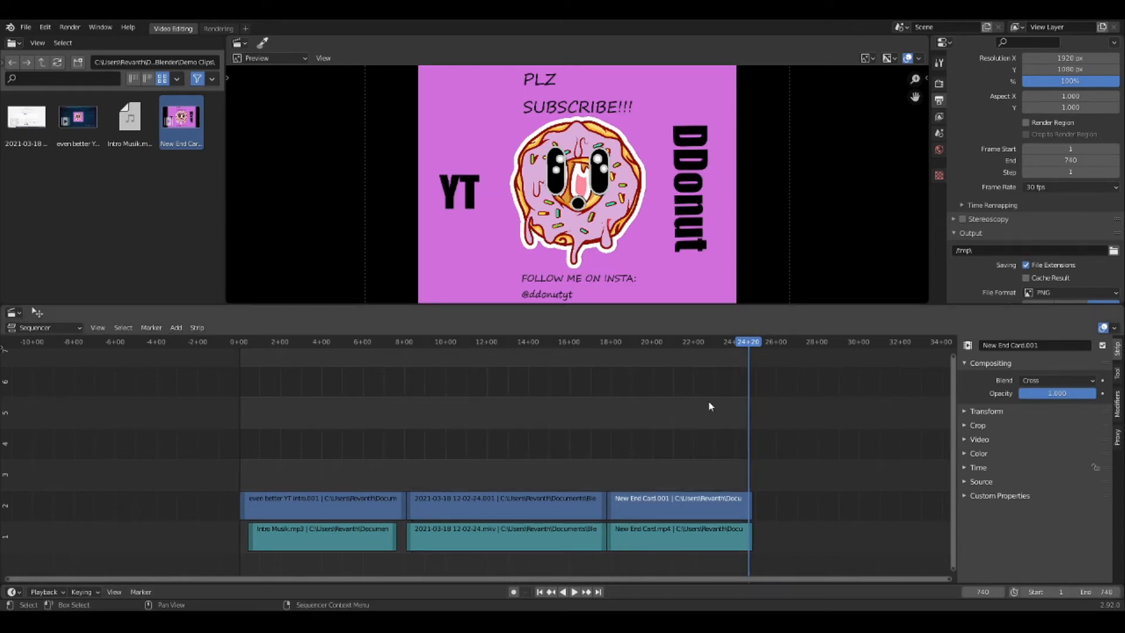
- Play back the recorded clip from its beginning, and return the playhead to about 6+20 in the intro
left_click_drag(684, 354, 408, 399)
left_click(576, 592)
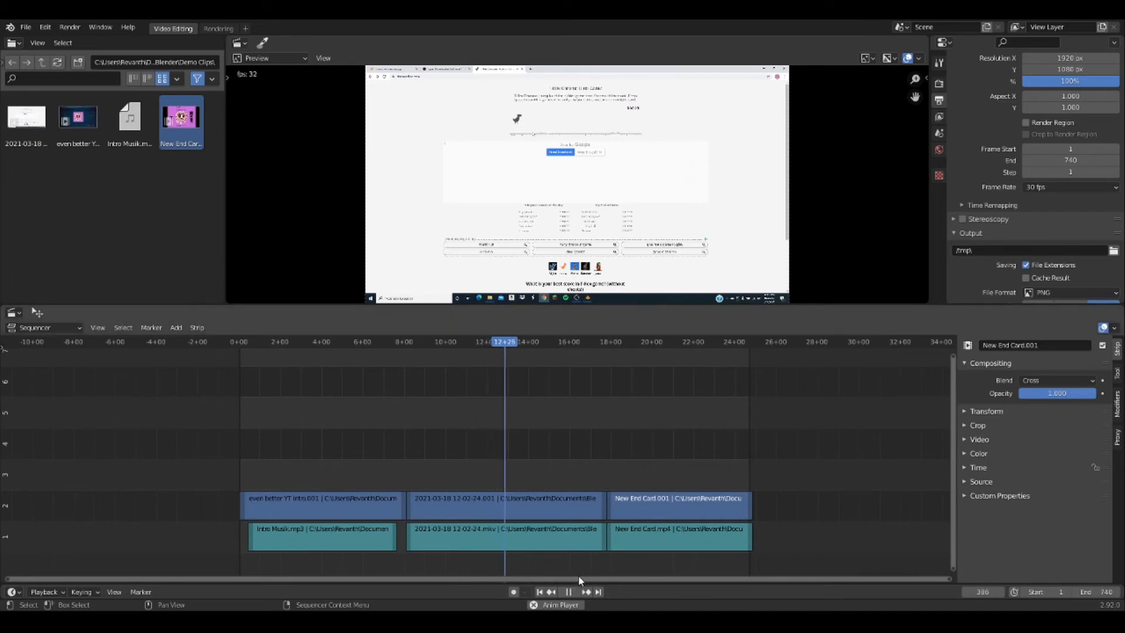
left_click(567, 592)
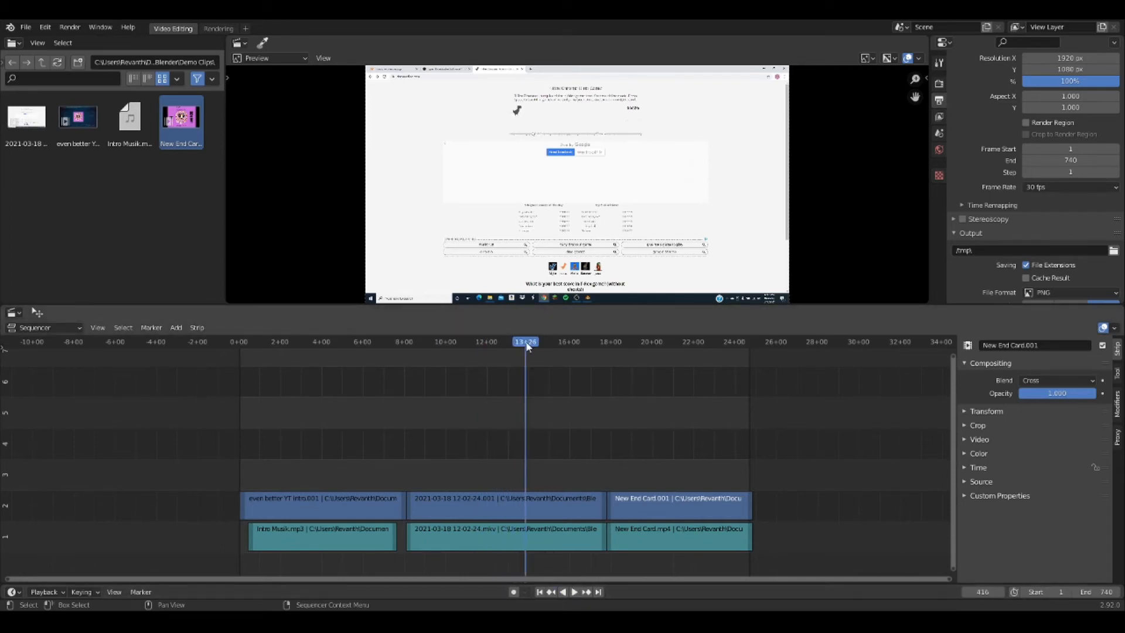
left_click_drag(527, 342, 376, 441)
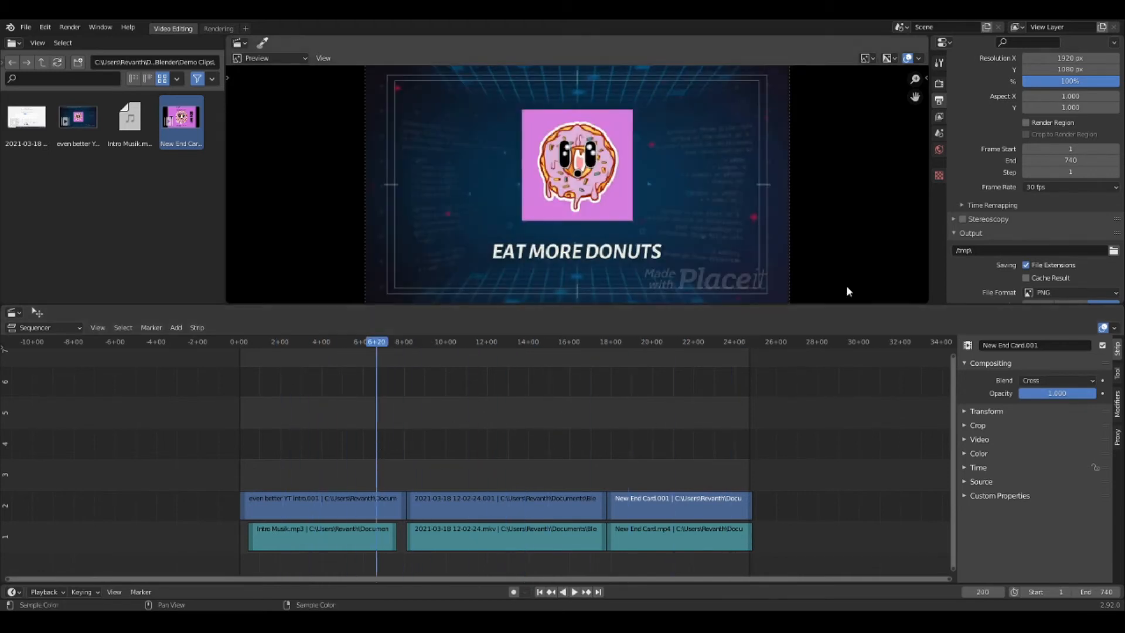
scroll(1047, 213, "down", 3)
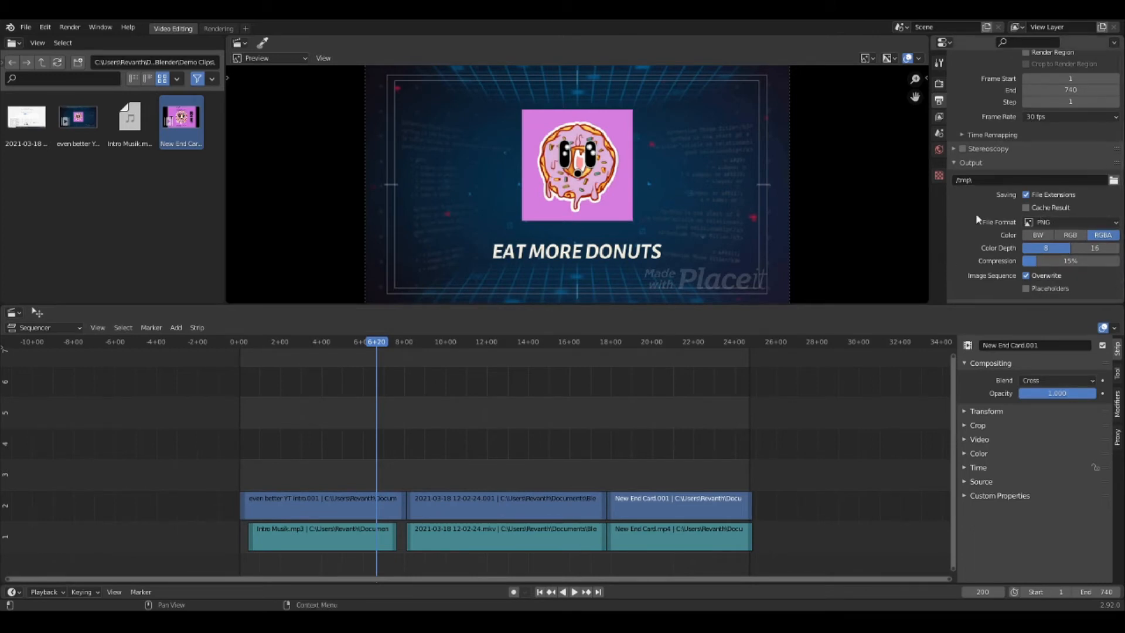
scroll(1070, 170, "up", 4)
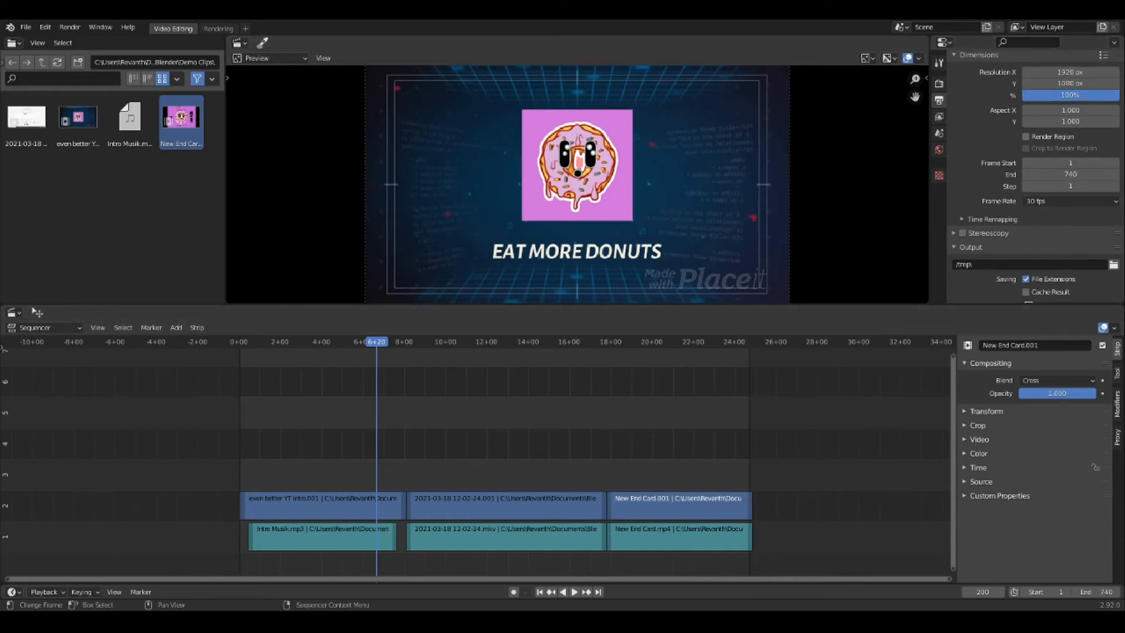
- Check the end frame at the New End Card video strip's end handle and scrub the playhead to about 19+08
left_click(751, 506)
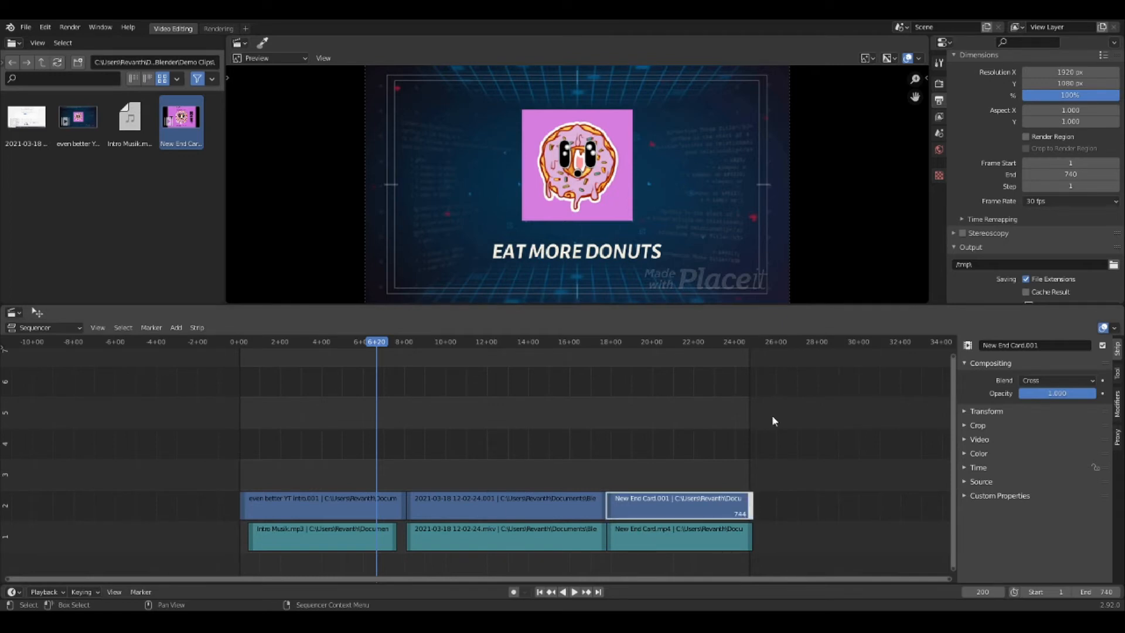
left_click(765, 406)
left_click(751, 505)
key("space")
left_click_drag(380, 348, 638, 389)
key("space")
left_click(780, 474)
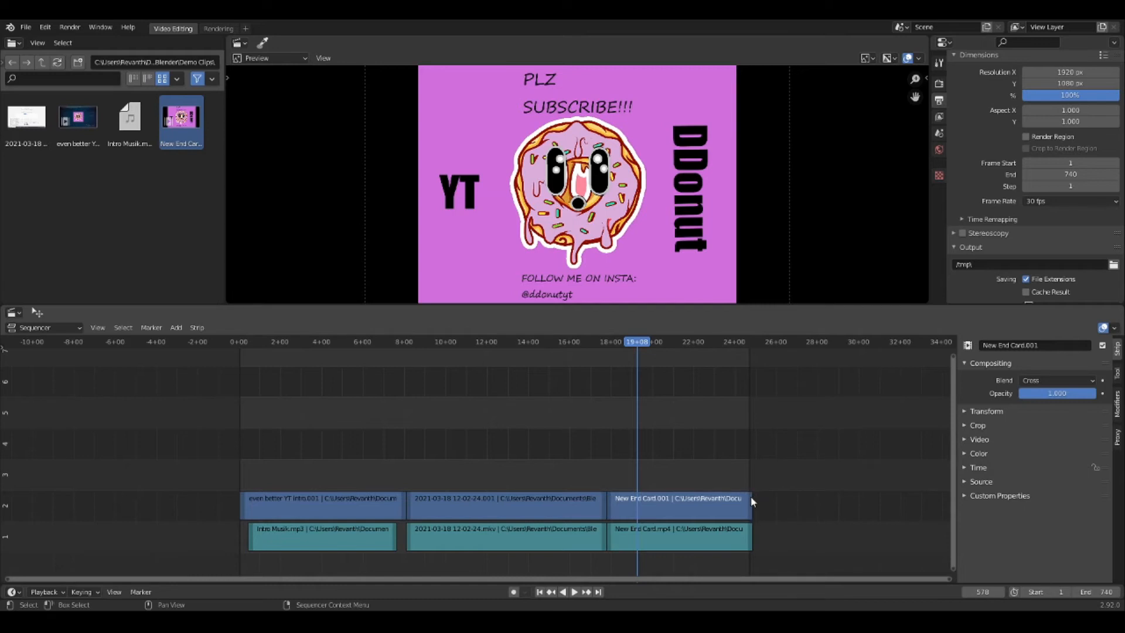
- Set the current frame to 740 and select the end handle of the New End Card video strip to check its end frame
left_click_drag(996, 594, 1007, 592)
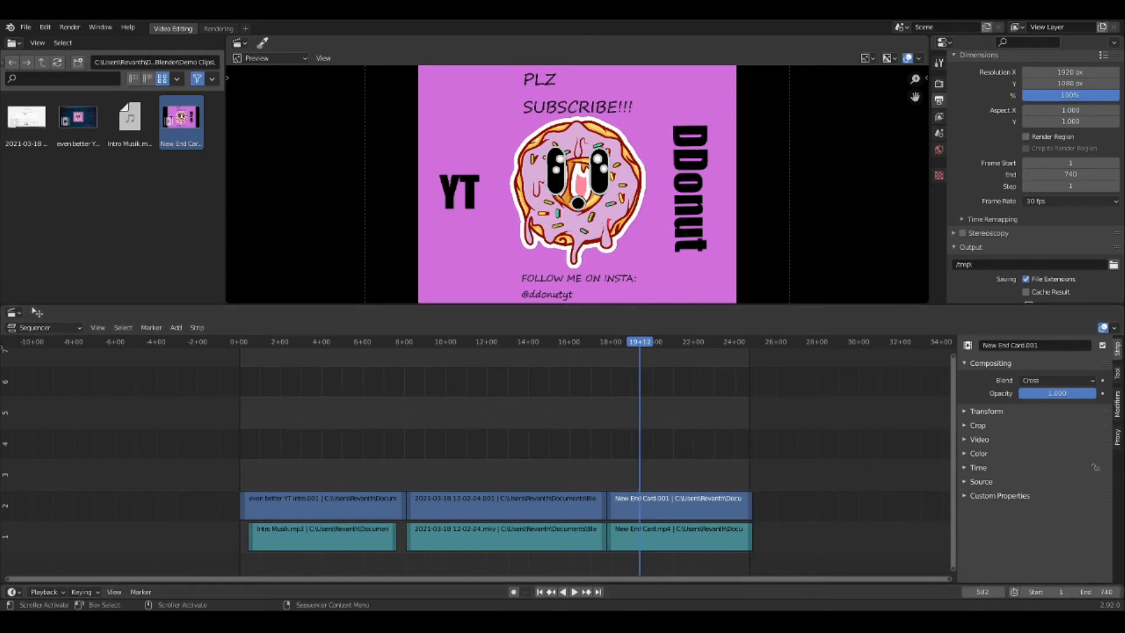
left_click(990, 592)
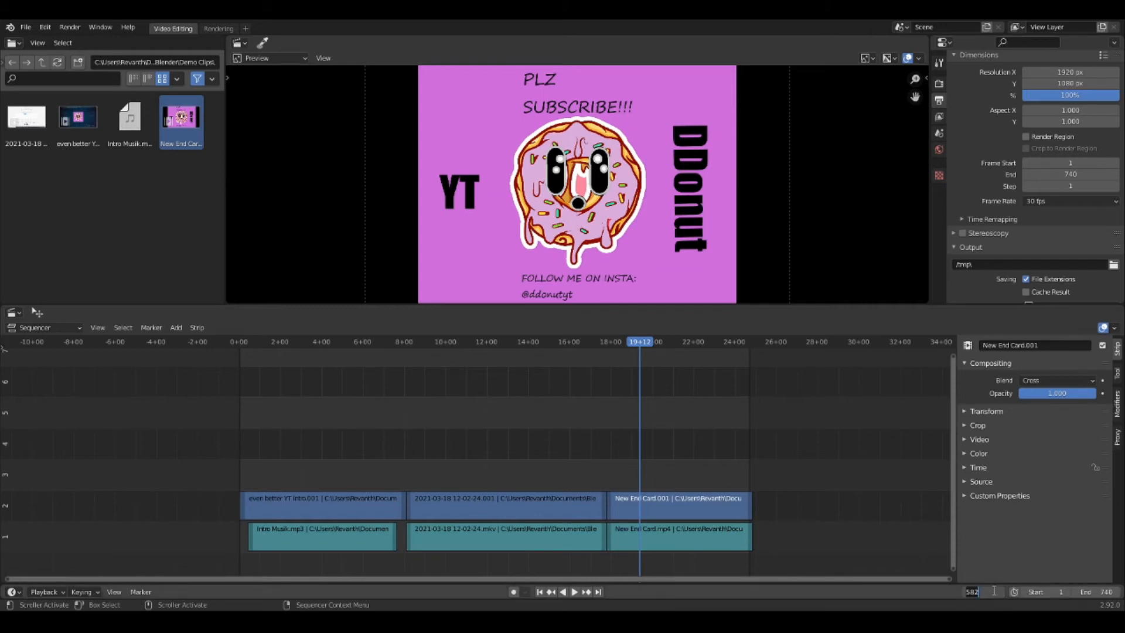
type("740")
key("Return")
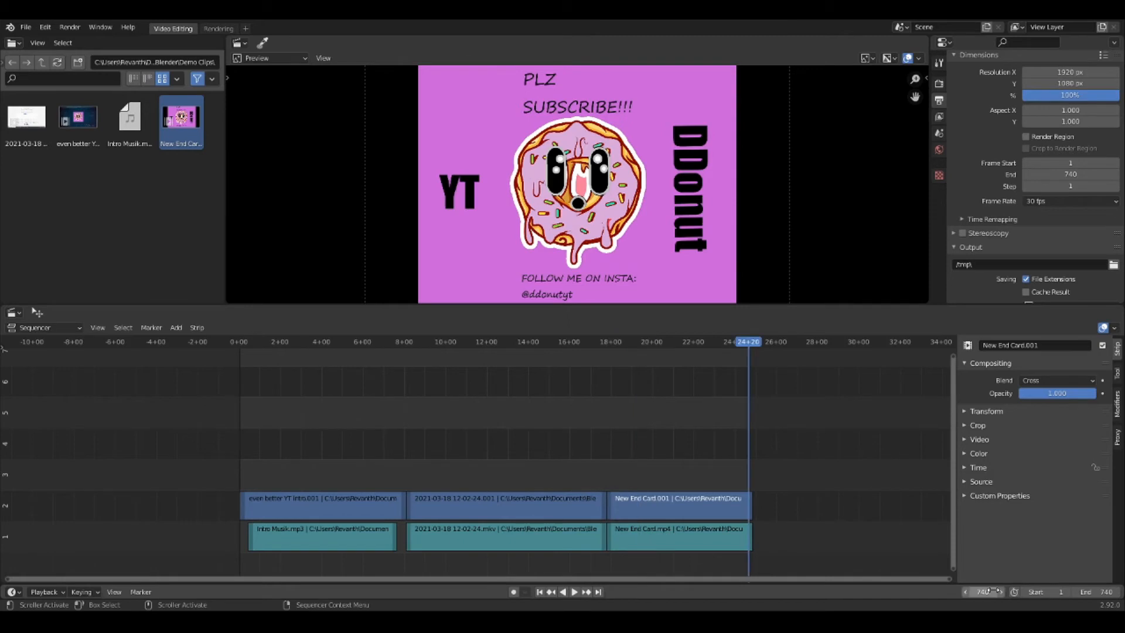
left_click(753, 513)
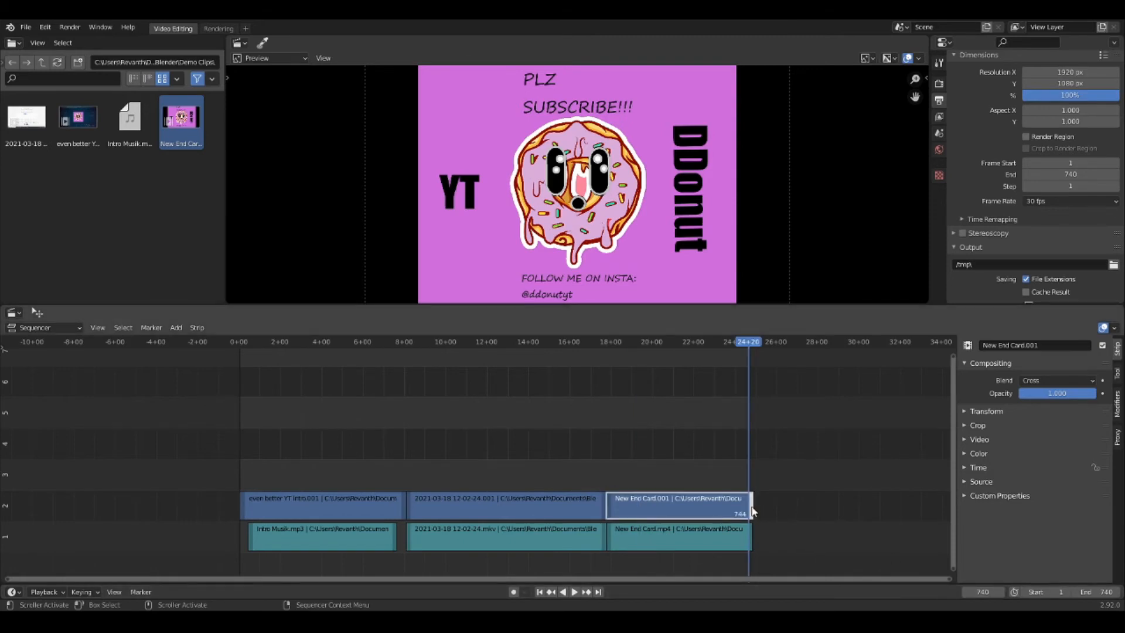
- Trim the ends of the New End Card video strip and its matching audio strip to frame 740
left_click(815, 475)
left_click(715, 508)
left_click_drag(736, 502, 748, 507)
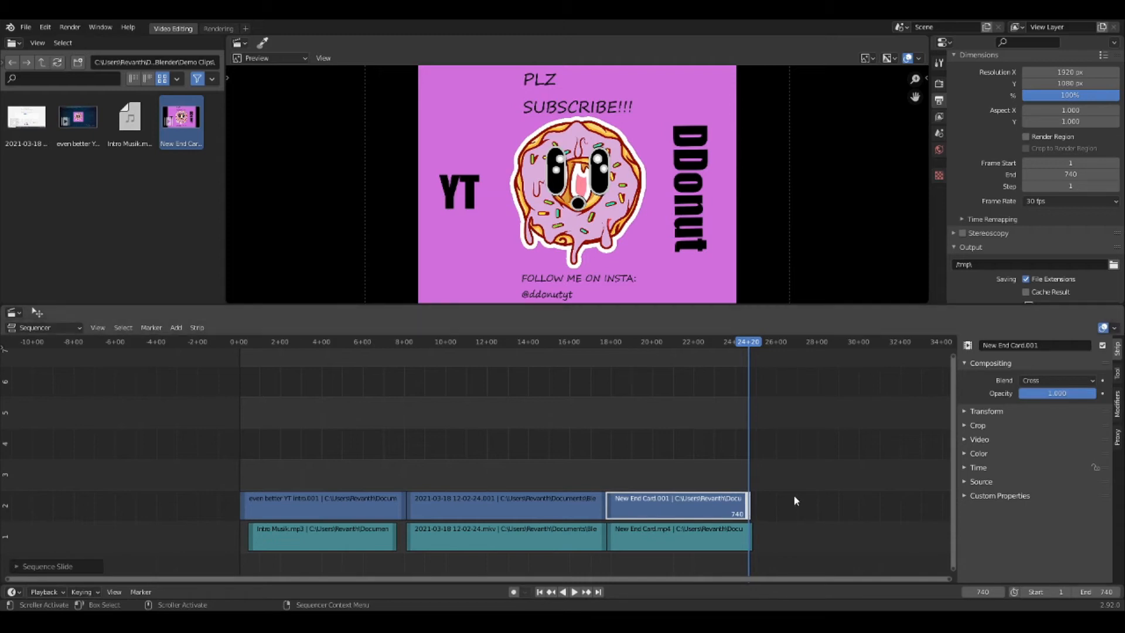
left_click(751, 536)
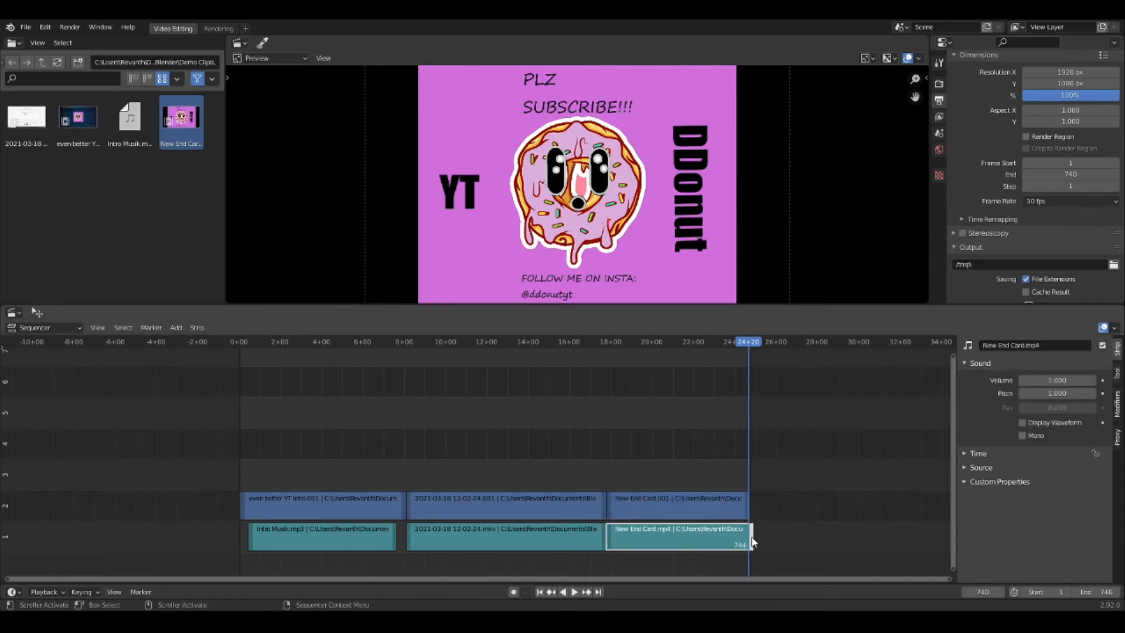
left_click_drag(752, 542, 750, 542)
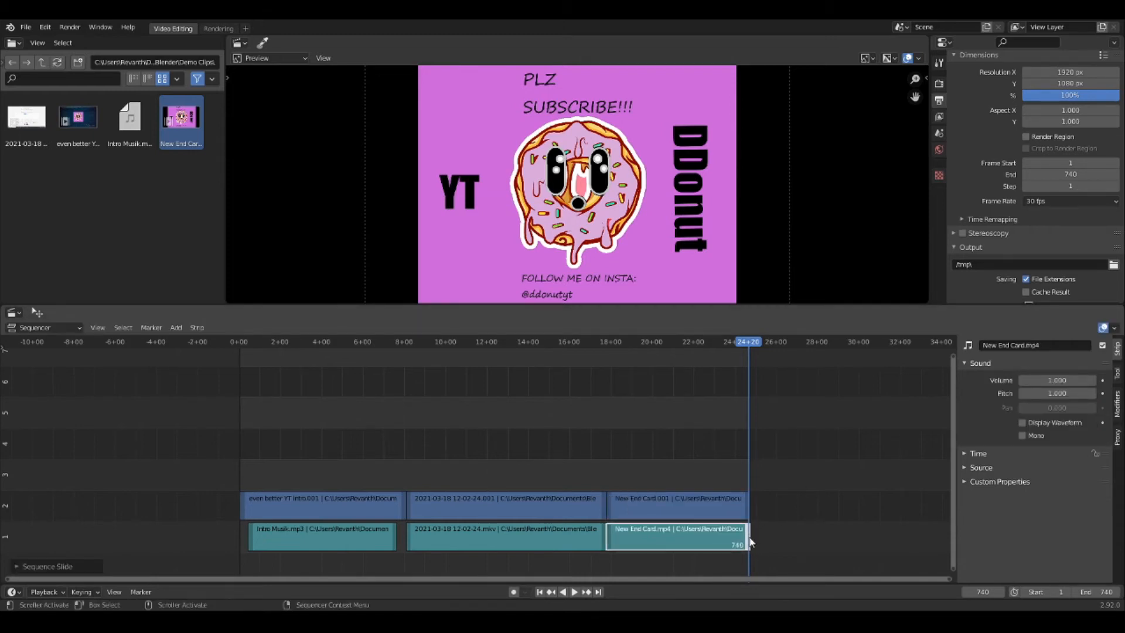
left_click(793, 459)
left_click(737, 542)
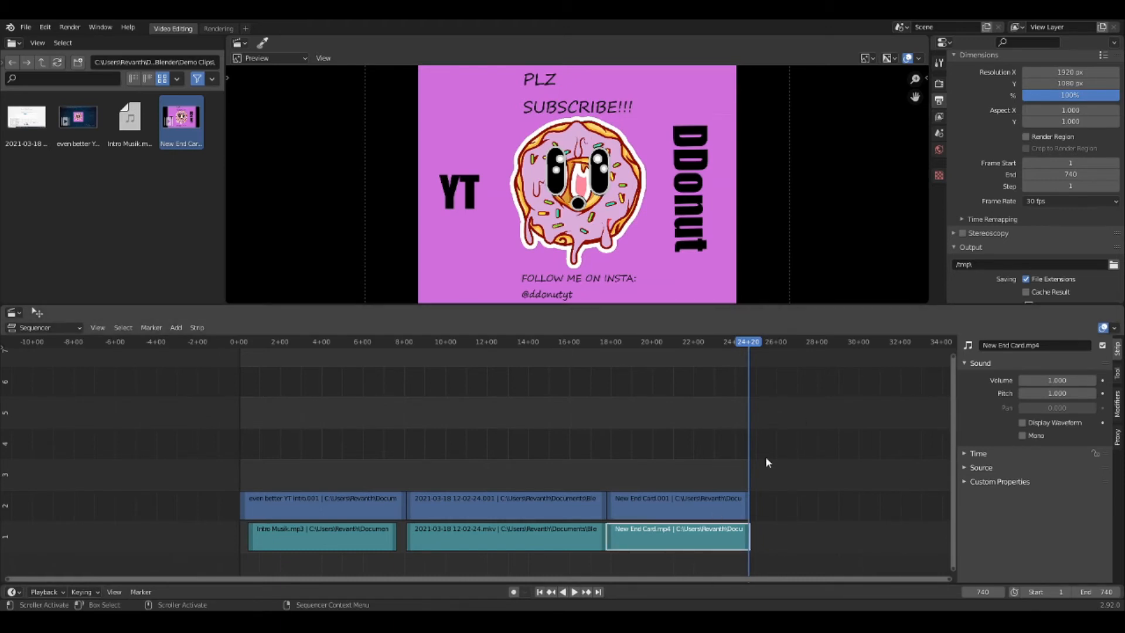
- Scrub the playhead past the end of the end card, and bring it back to 21+13 within the end card
left_click(674, 409)
left_click_drag(746, 346, 780, 445)
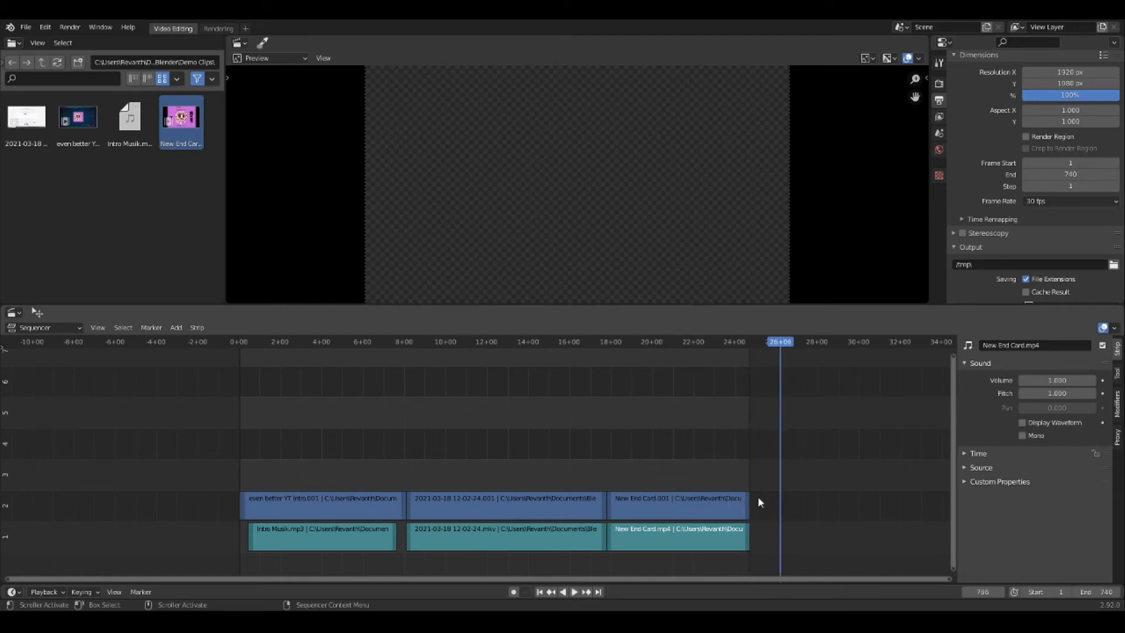
left_click_drag(768, 364, 680, 434)
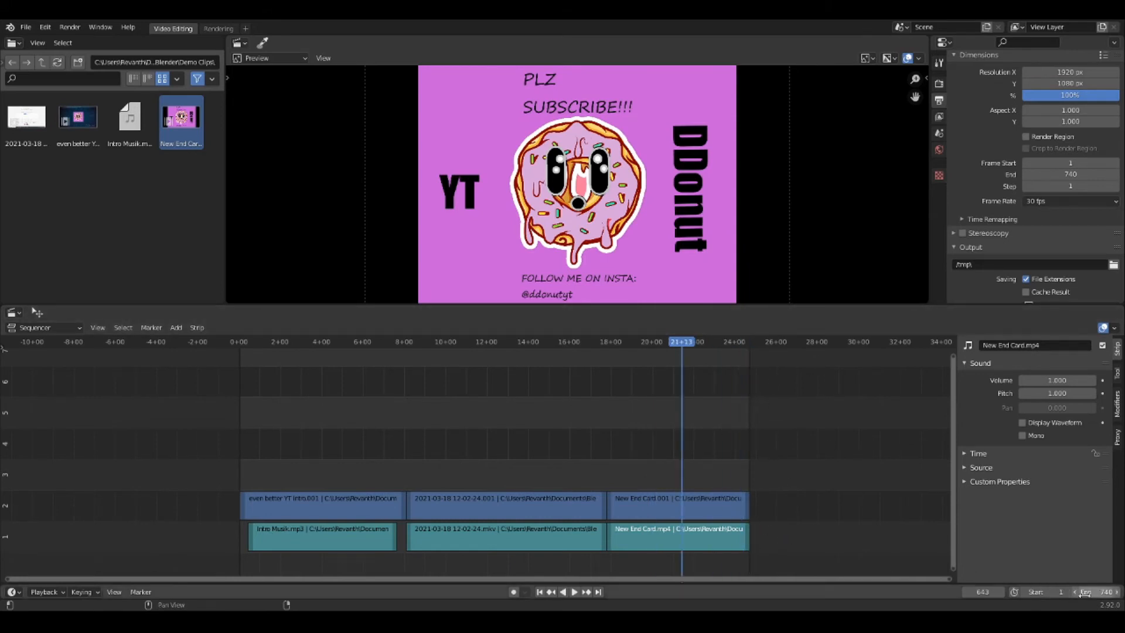
- Select the end handle of the intro video strip to check its end frame, and clear the handle selection
left_click(402, 510)
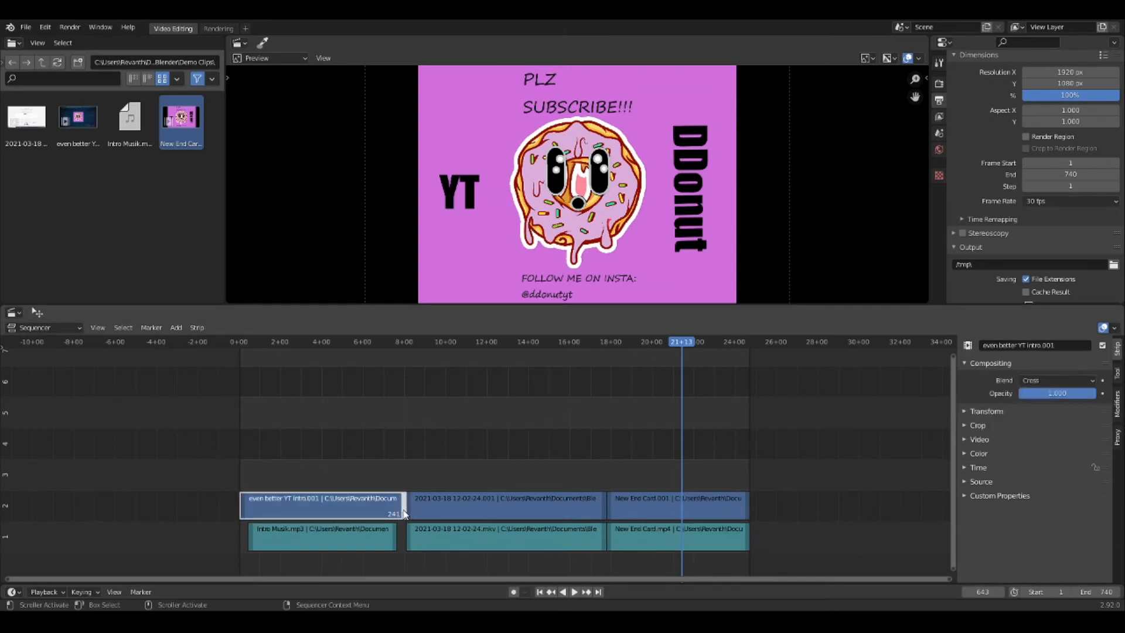
left_click_drag(404, 514, 403, 514)
left_click(433, 441)
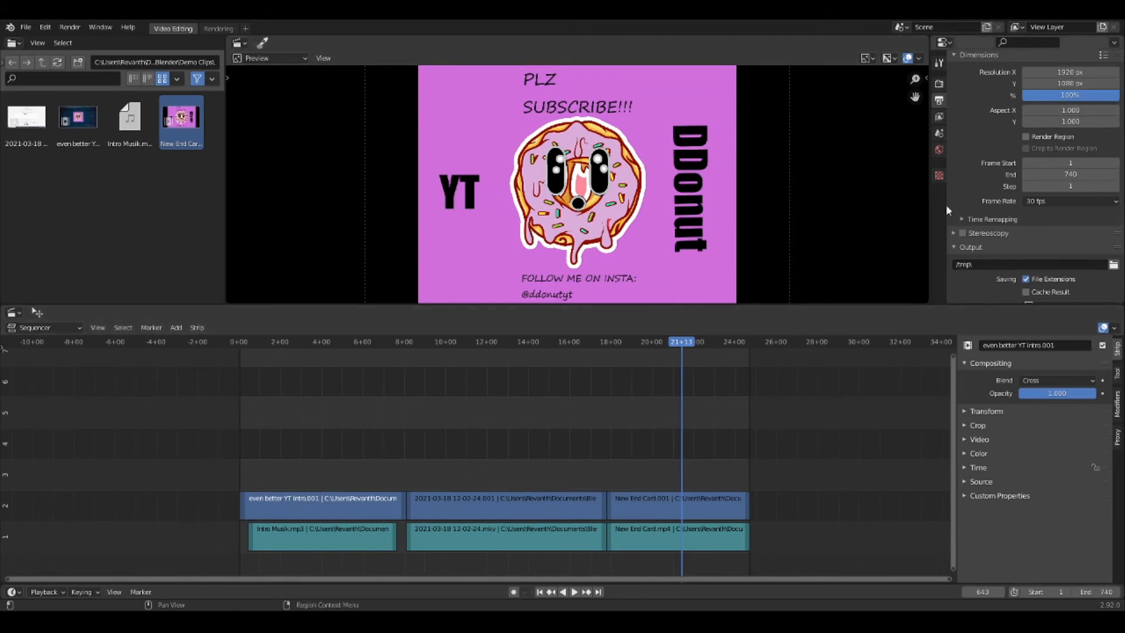
- Review the scene's render output settings, including the output path, file format and colour options
scroll(1046, 211, "down", 1)
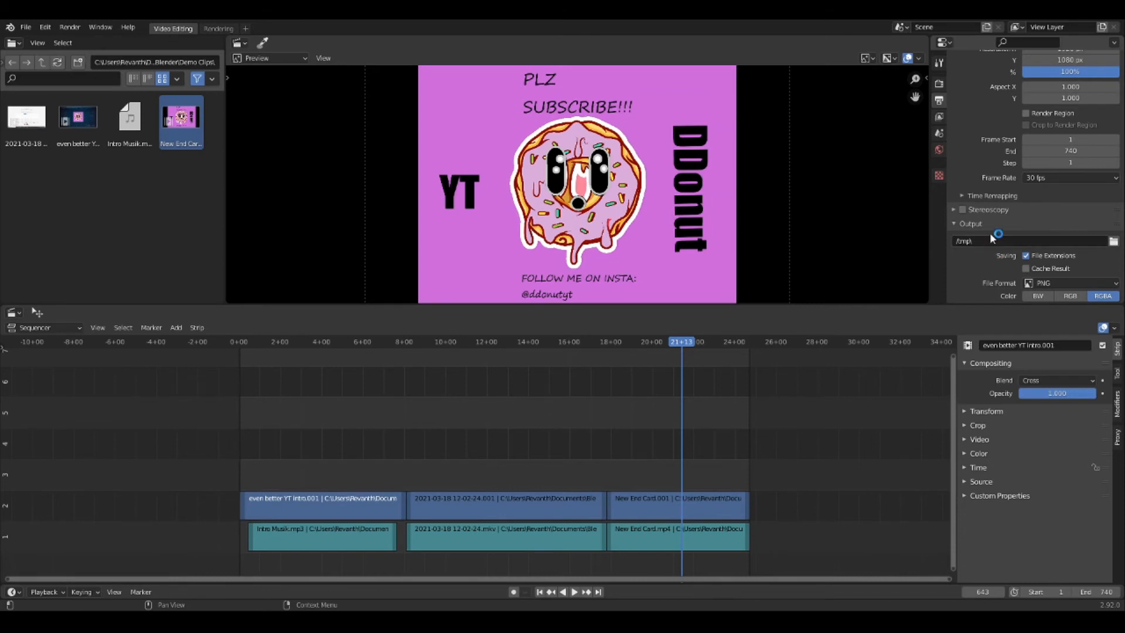
scroll(1044, 255, "down", 2)
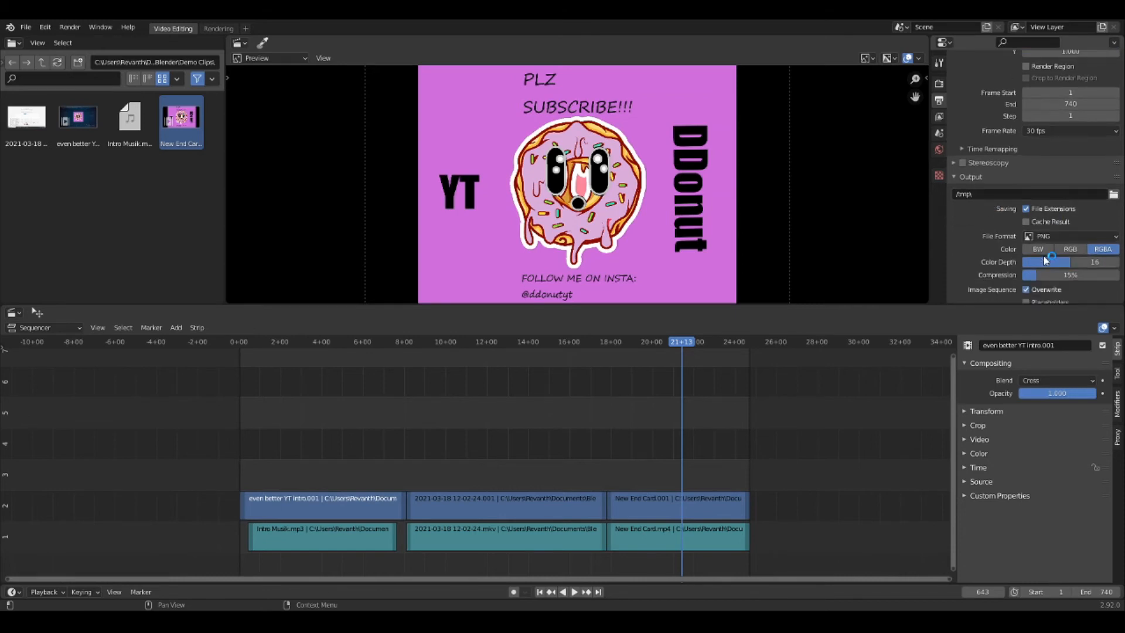
scroll(1046, 257, "down", 1)
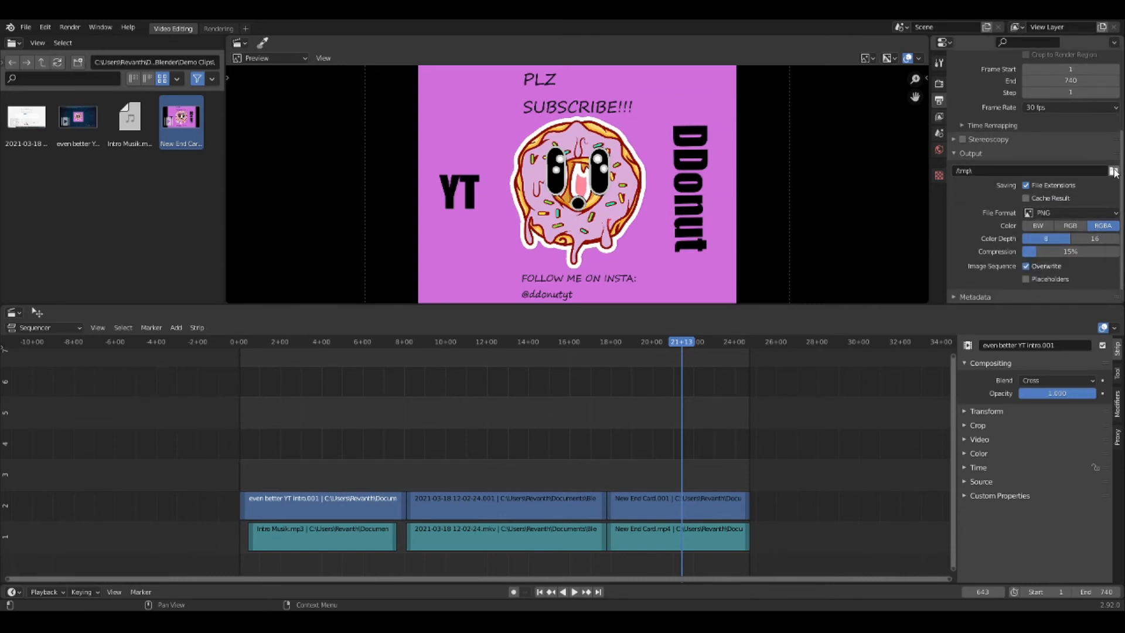